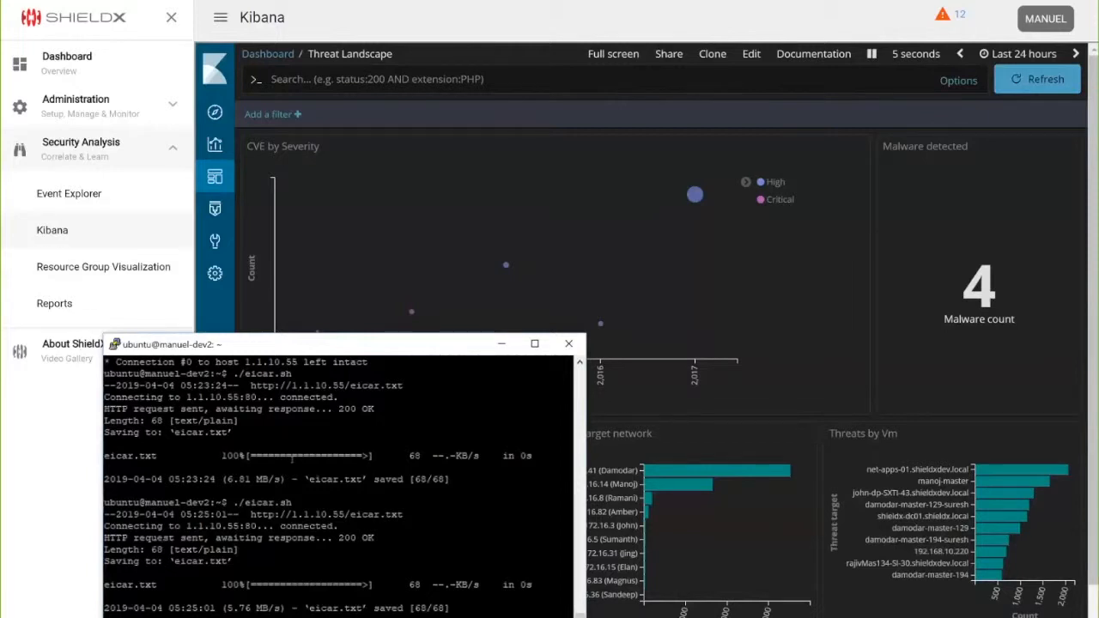
Step: Run the ./eicar.sh script in the terminal to download the eicar.txt test file
key(Return)
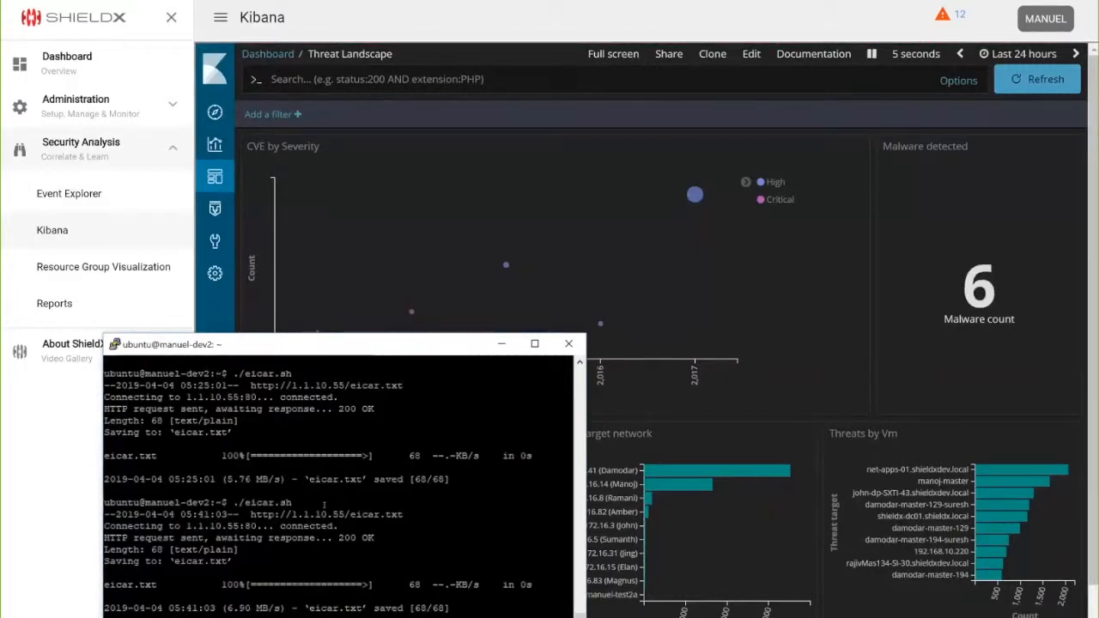
Step: View the list of configured infrastructure connectors under Administration
click(89, 115)
click(89, 115)
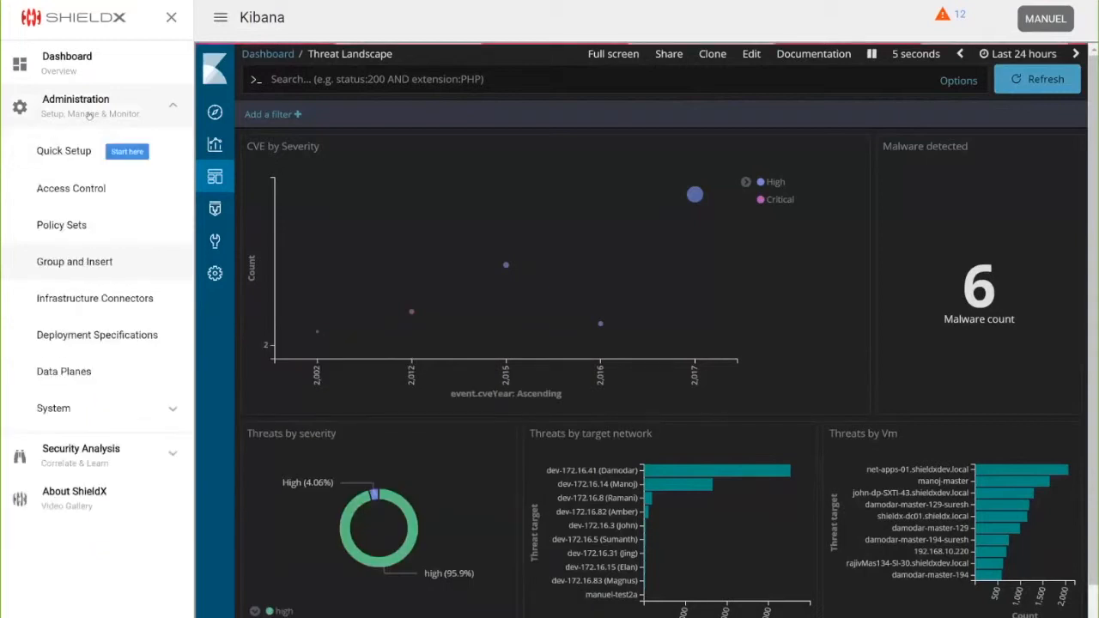
click(118, 304)
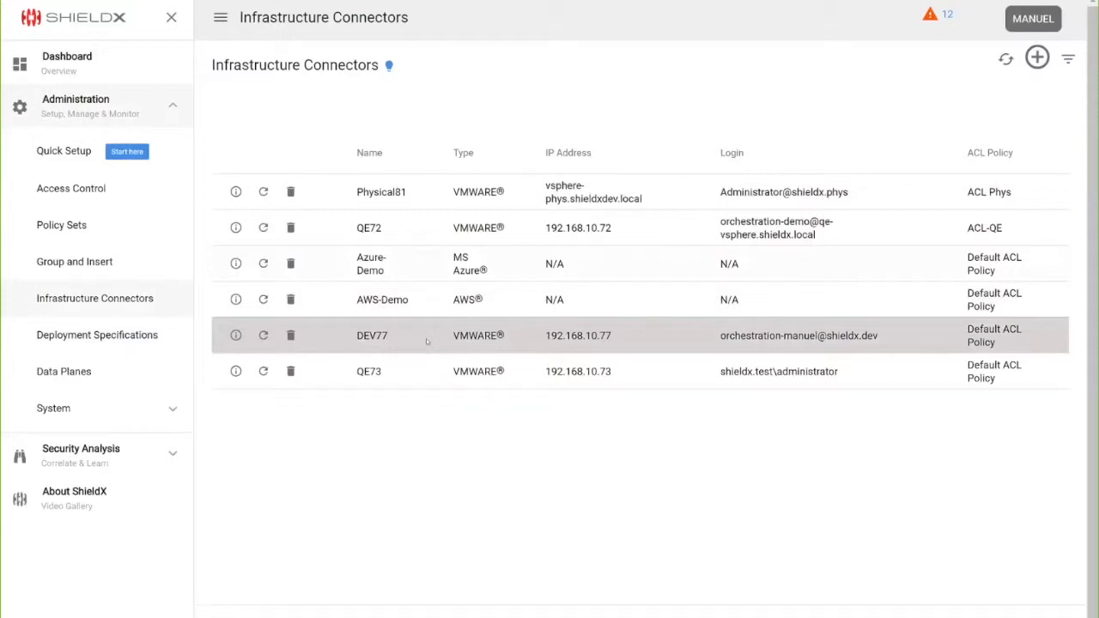
Step: Open Group and Insert and switch the infrastructure to DEV77
click(86, 263)
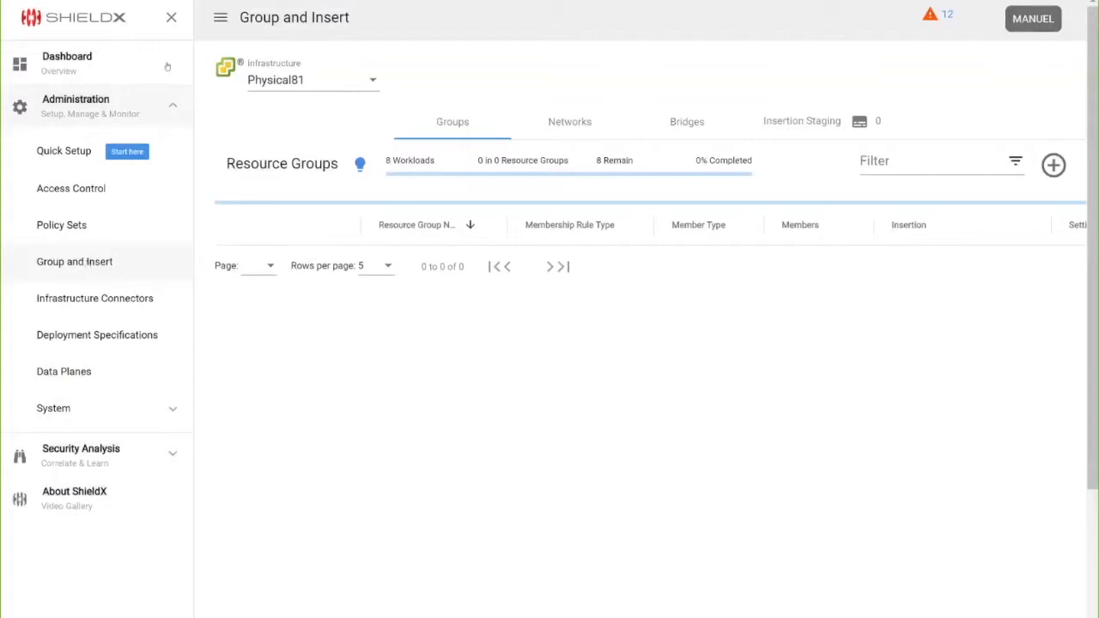
click(307, 80)
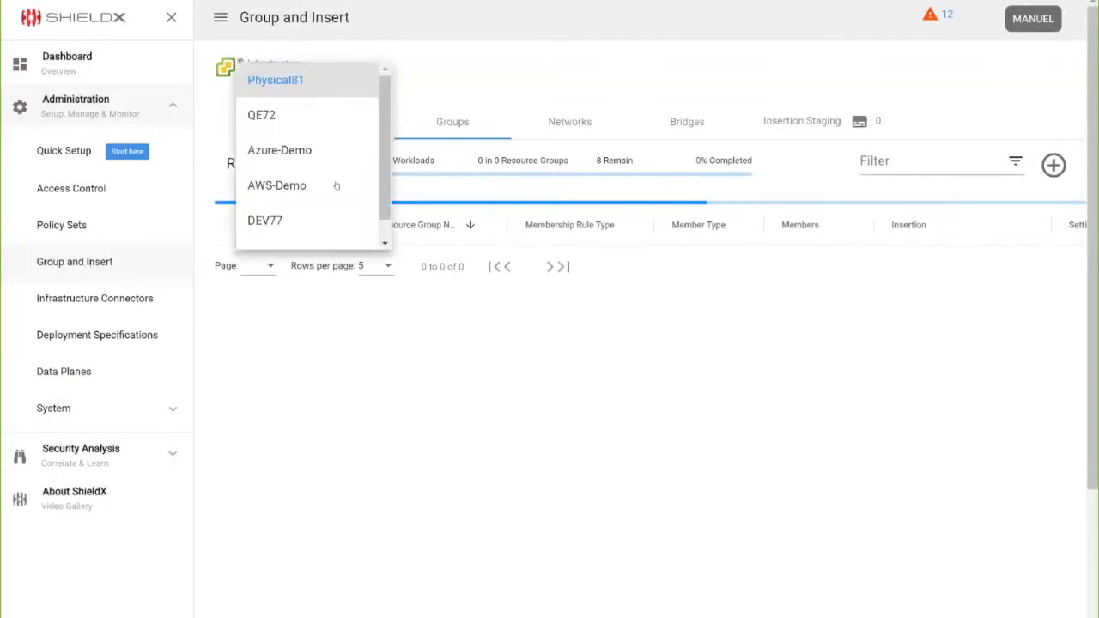
click(294, 220)
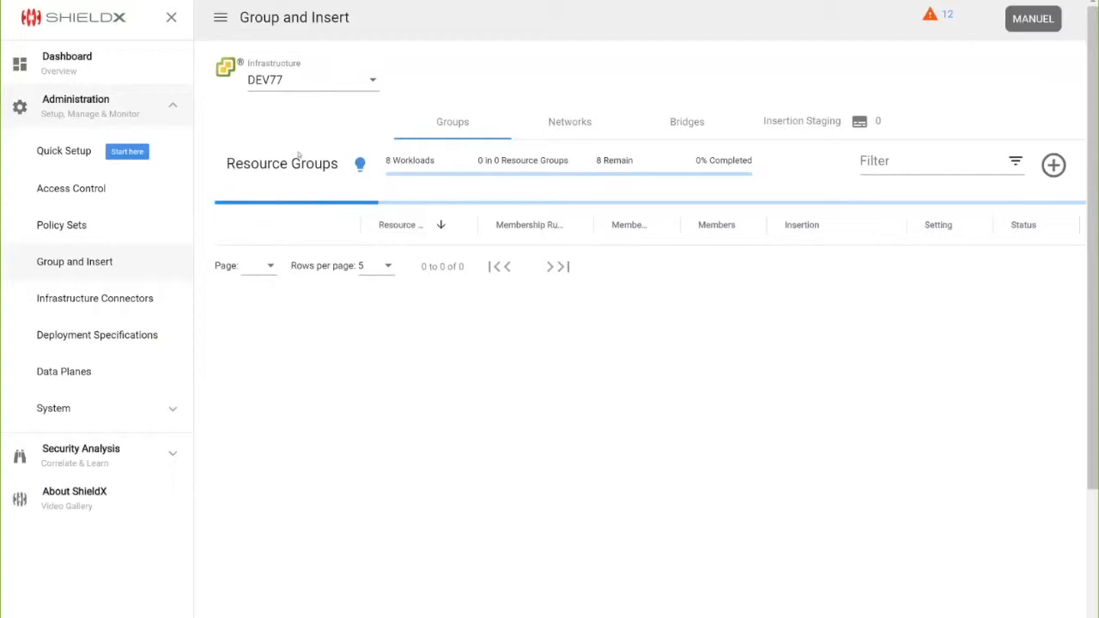
Step: Review the DEV77 network sets and the insertion options offered for a new network set, without creating one
click(565, 122)
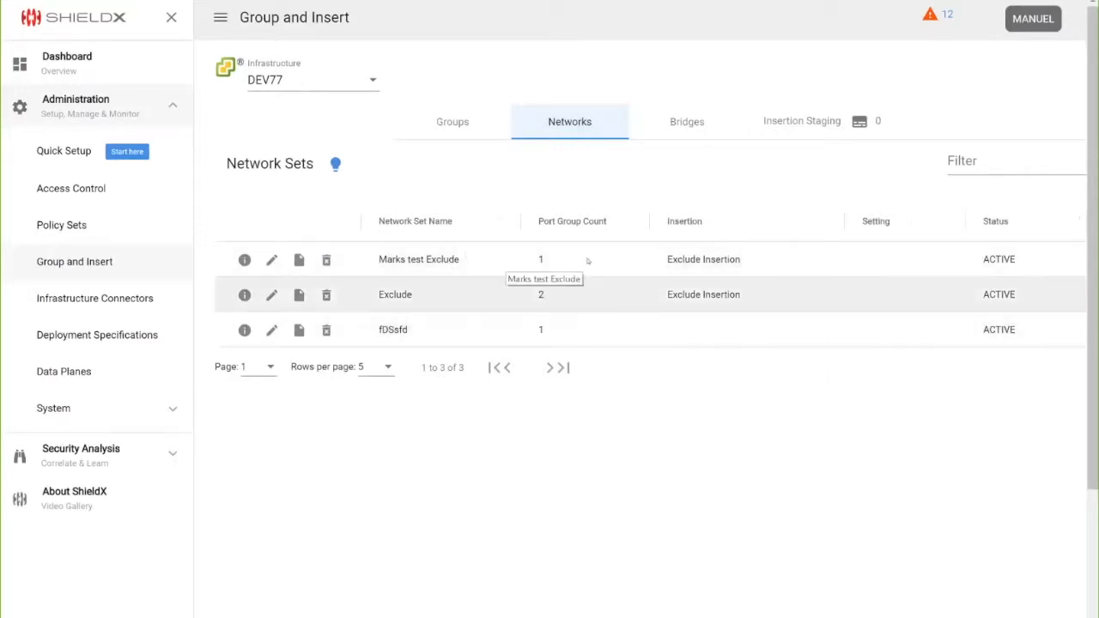
scroll(608, 262, right, 3)
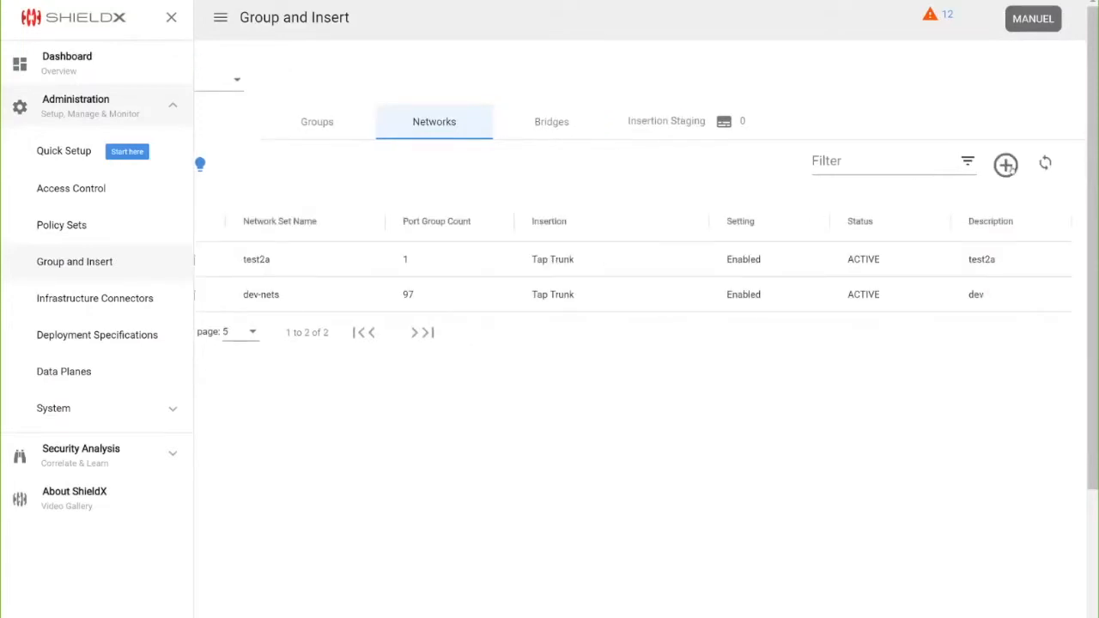
click(1007, 166)
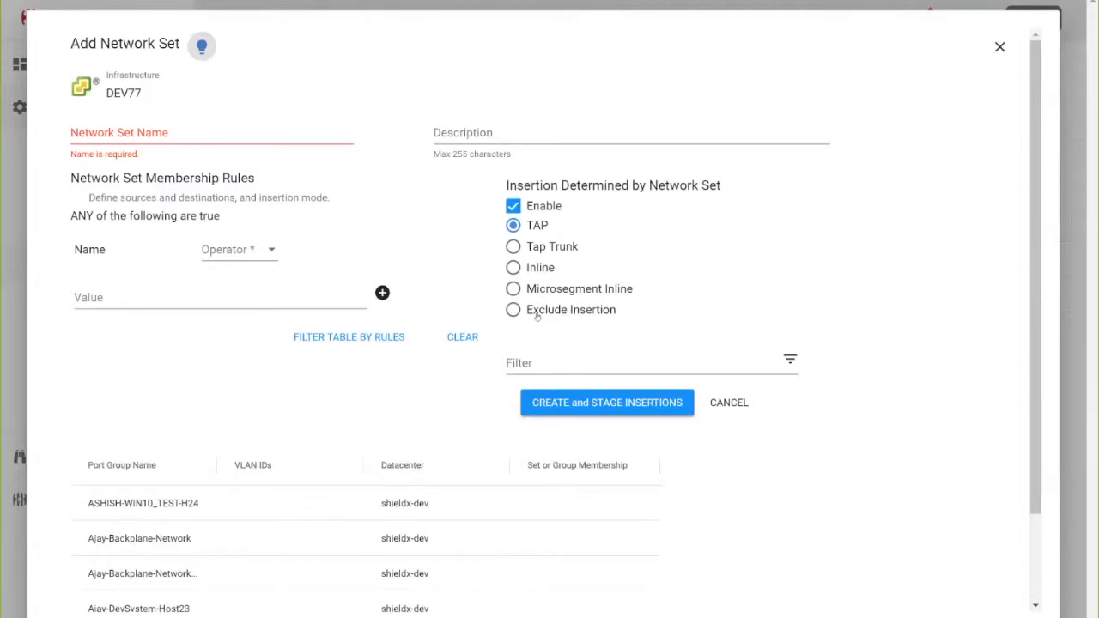
click(1007, 48)
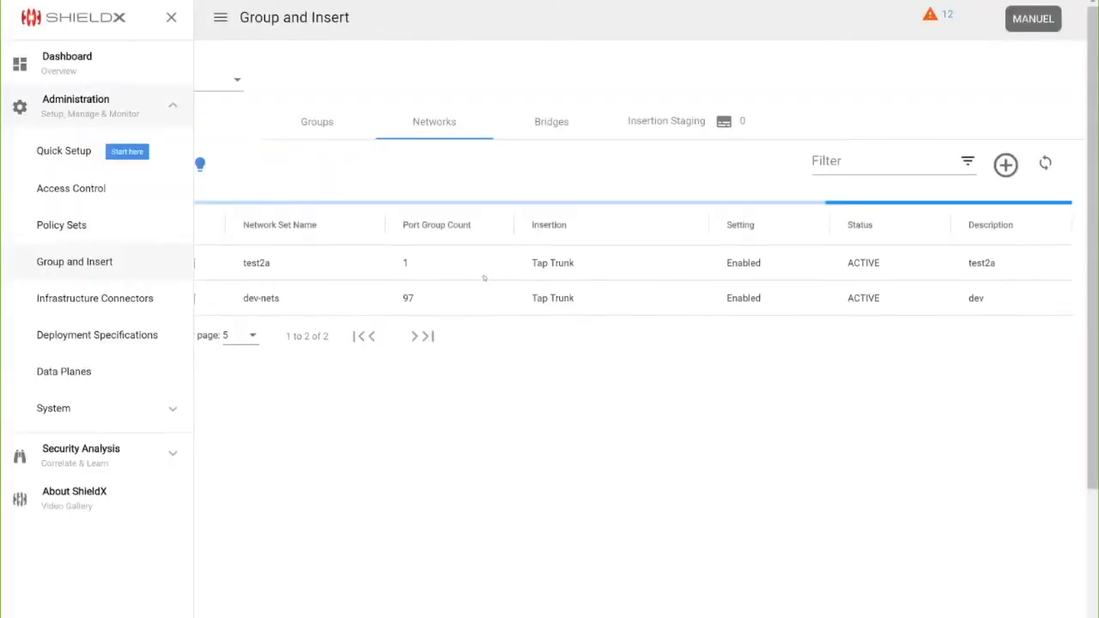
Step: Edit the sharks-tag resource group to use Microsegment Inline insertion and save it to staging
click(303, 129)
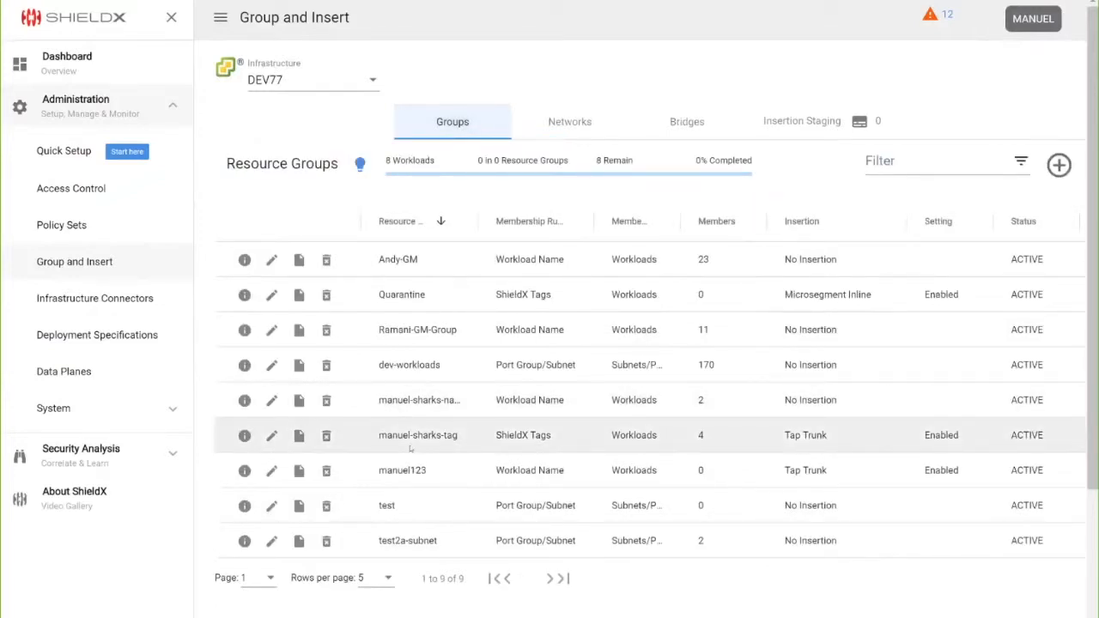
click(271, 437)
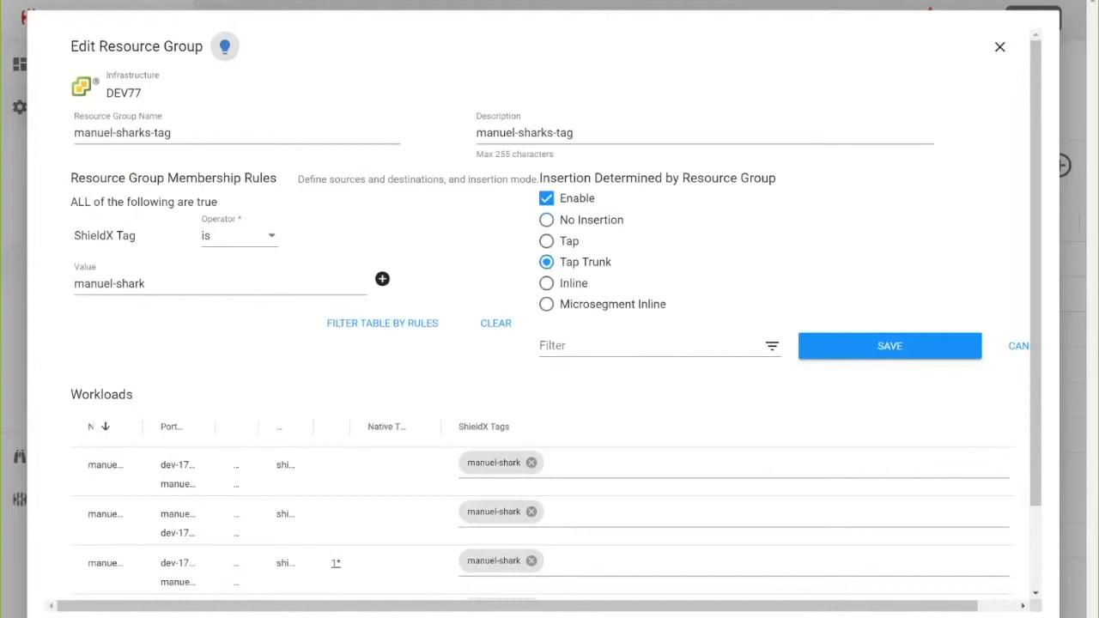
scroll(502, 311, down, 1)
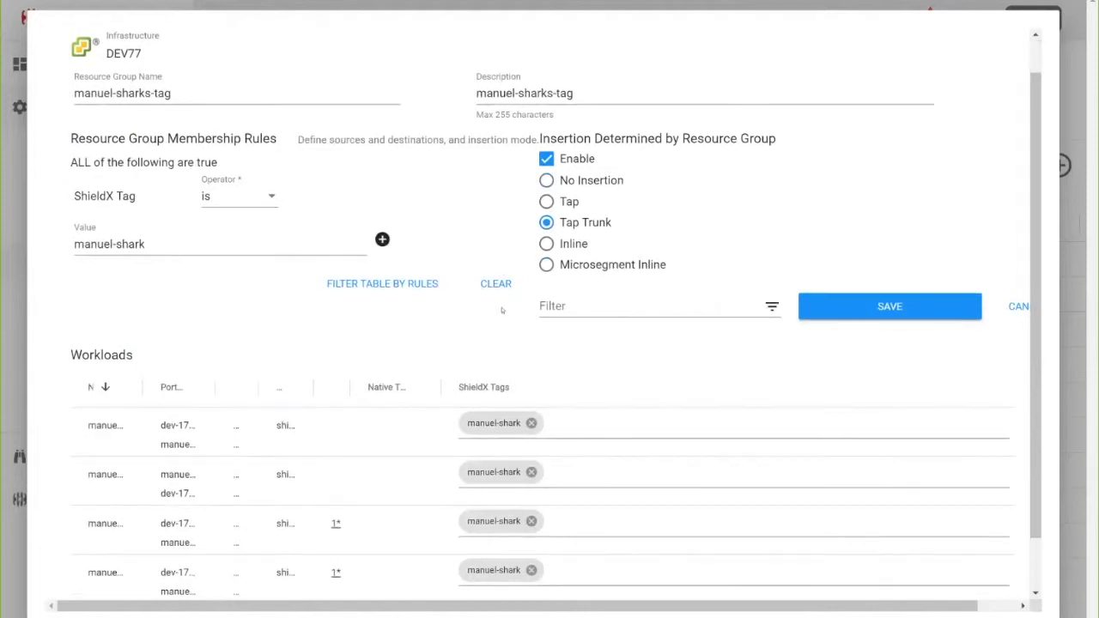
scroll(340, 431, down, 2)
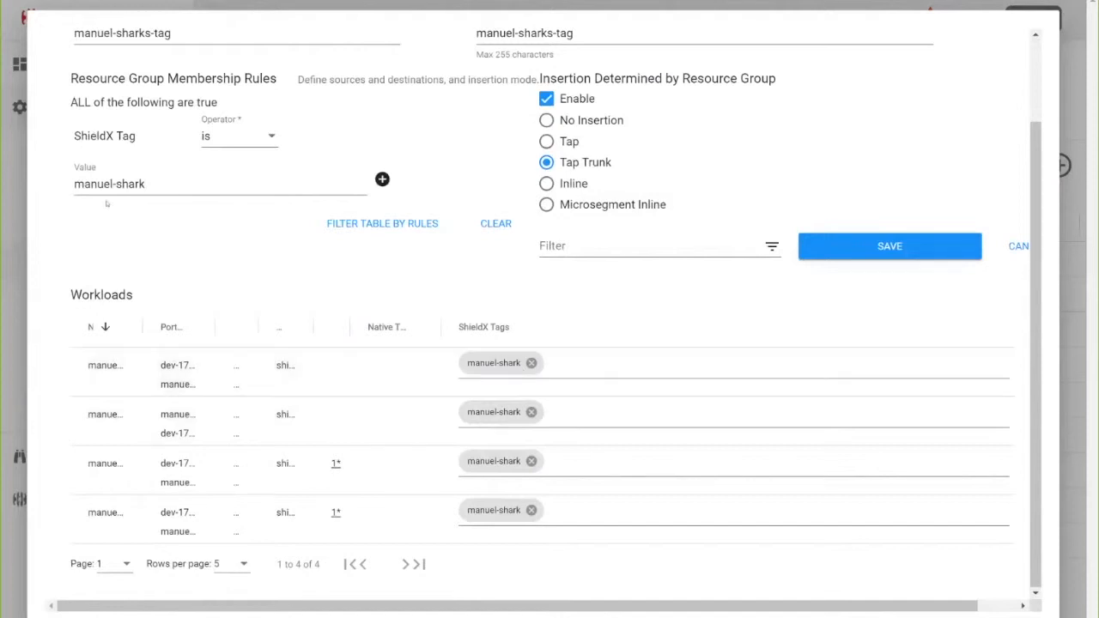
scroll(107, 204, up, 3)
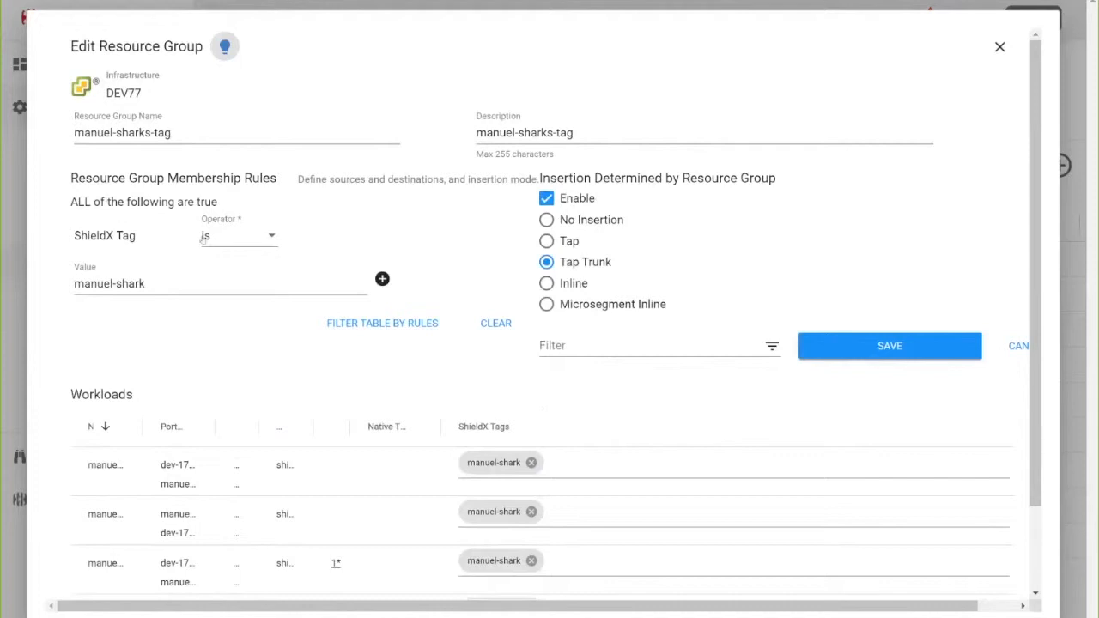
click(603, 306)
click(863, 344)
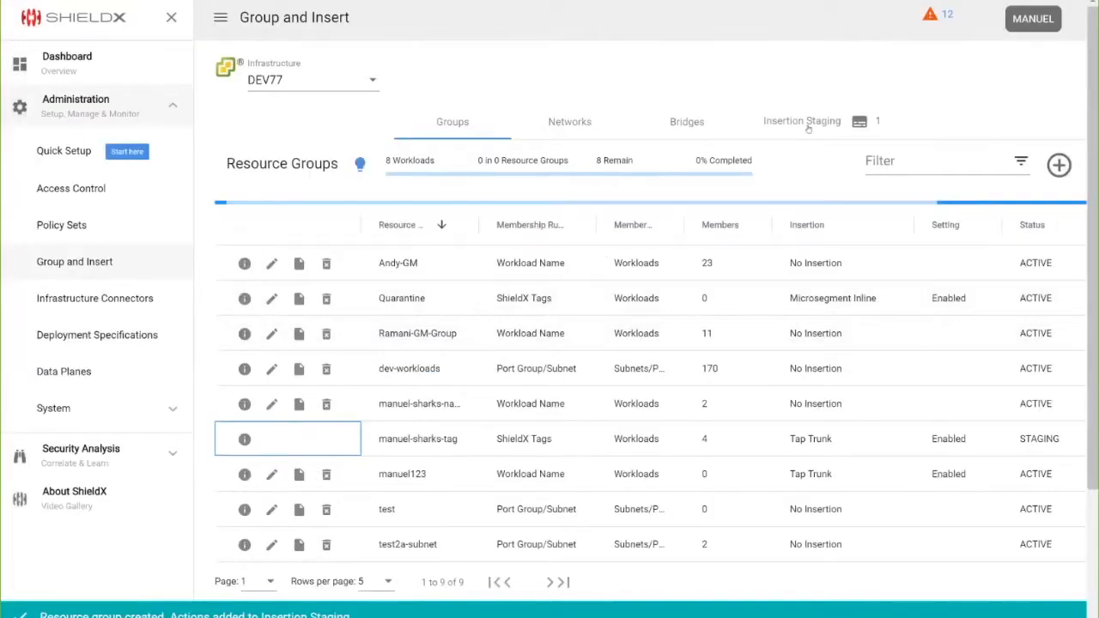
Step: Commit all staged insertion changes for the DEV77 resource groups
click(806, 123)
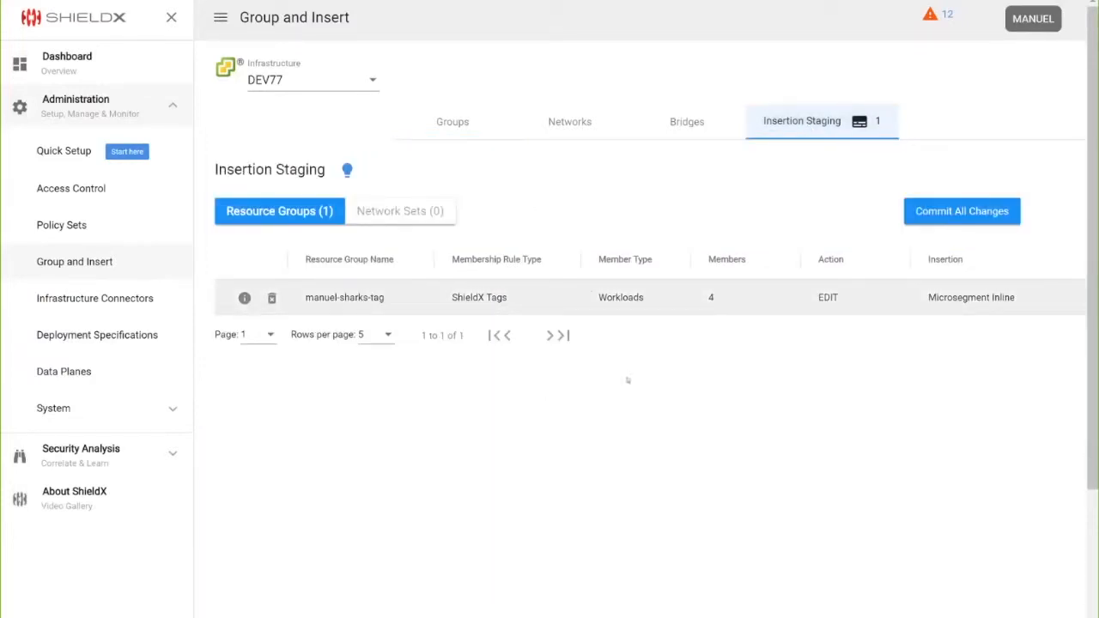
click(961, 212)
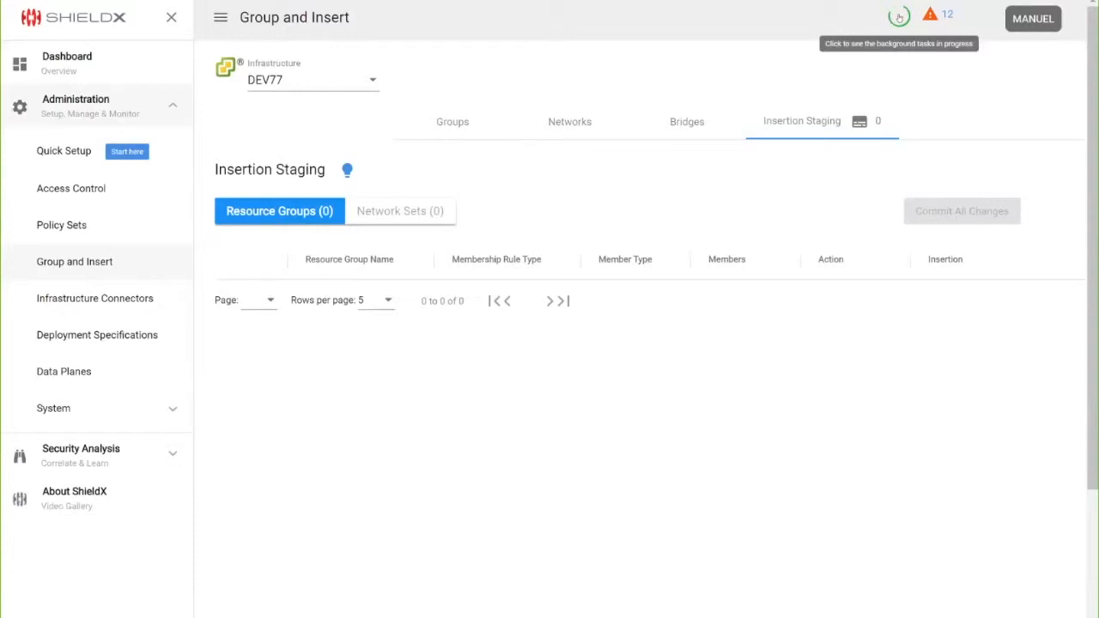
Step: Check the background jobs in progress and inspect the task list of the running Update Dataplane job
click(900, 17)
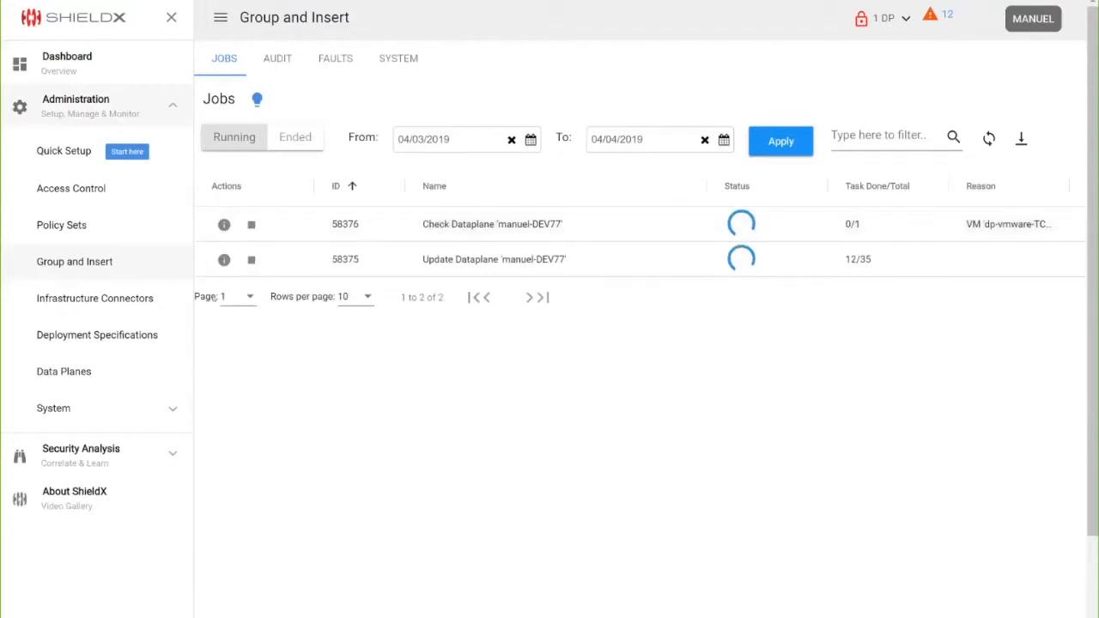
click(223, 260)
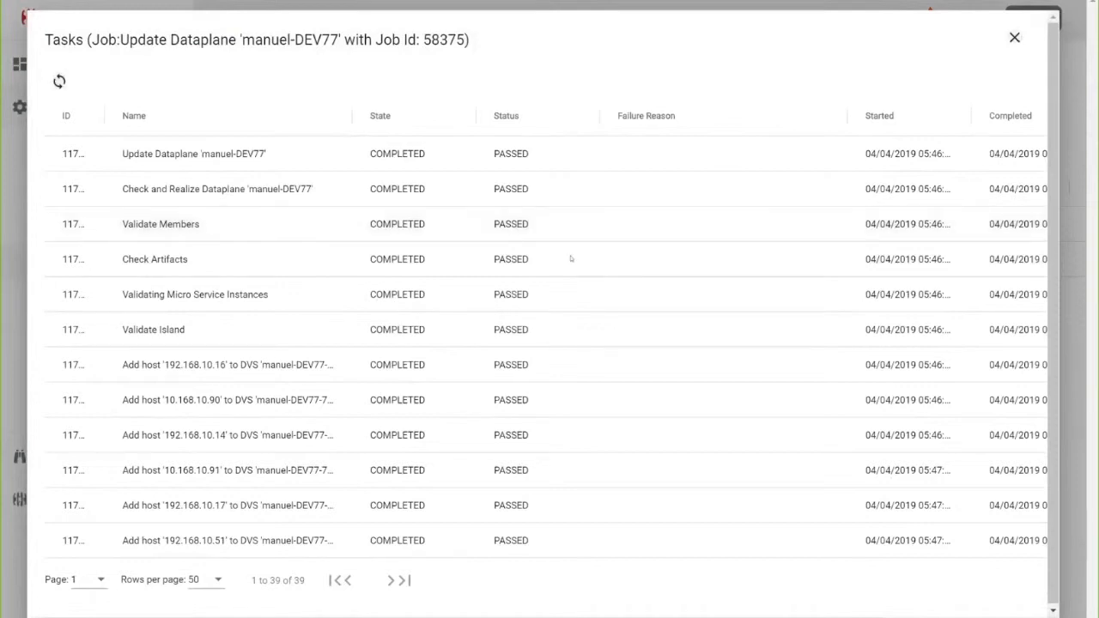
key(Escape)
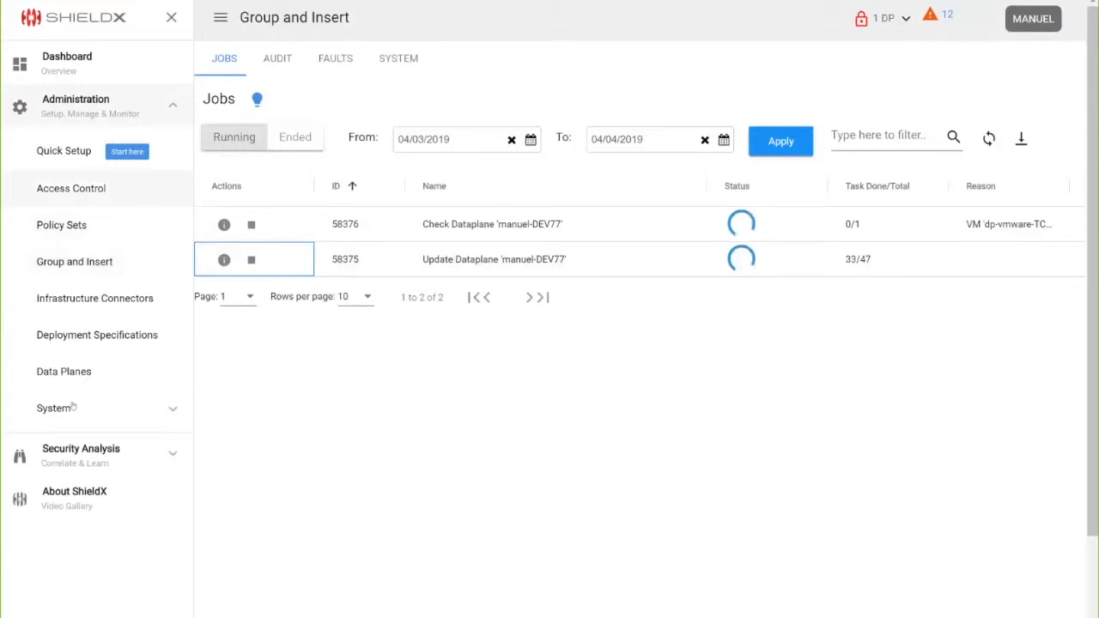
Step: Look at the resource group and virtual machine visualizations under Security Analysis
click(77, 445)
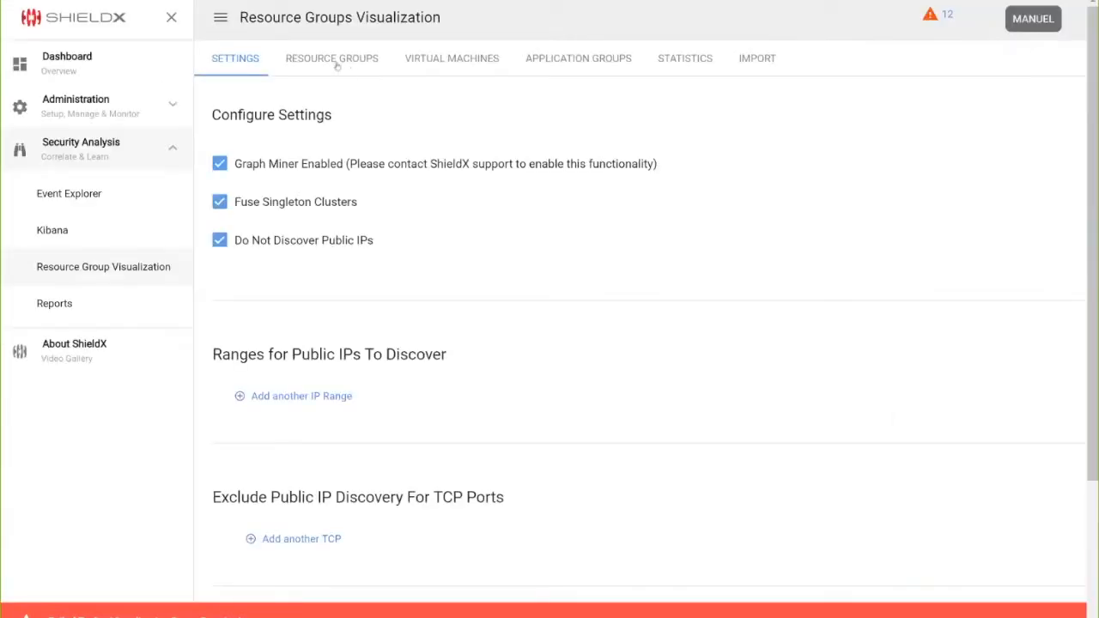
click(336, 66)
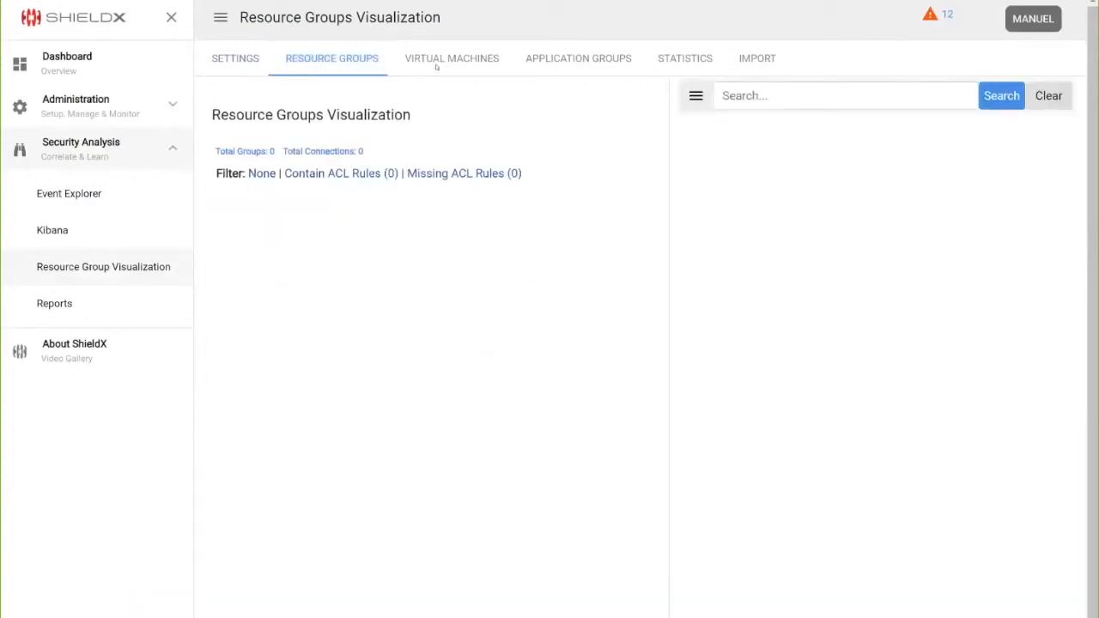
click(436, 67)
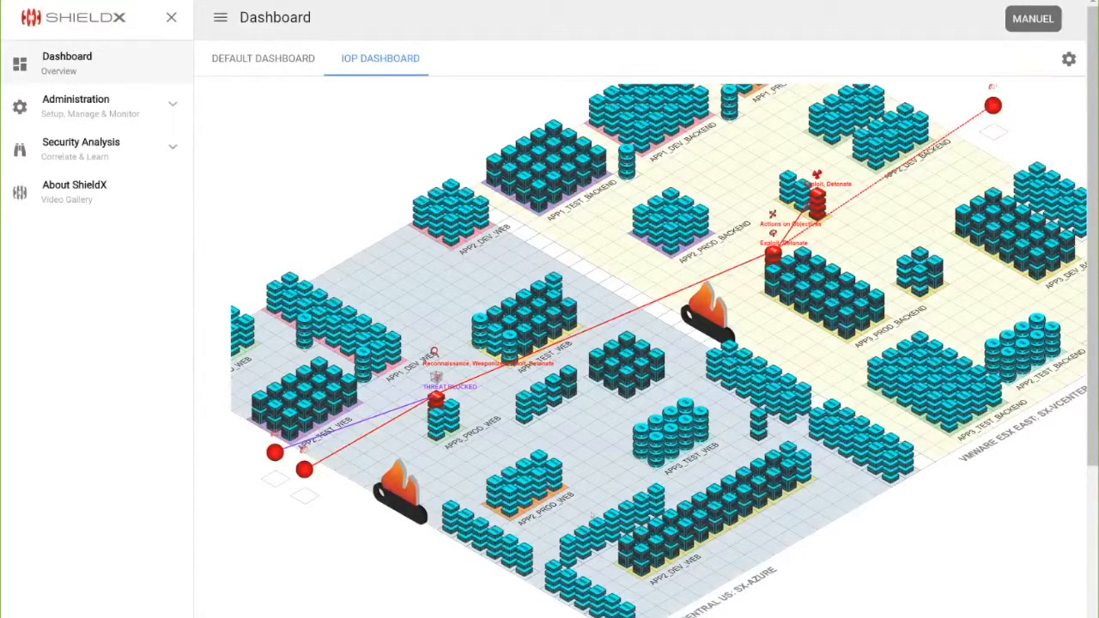
Step: On the IOP dashboard, inspect the IOP data of the attacked APP3_PROD_WEB node and close the details
mouse_move(591, 515)
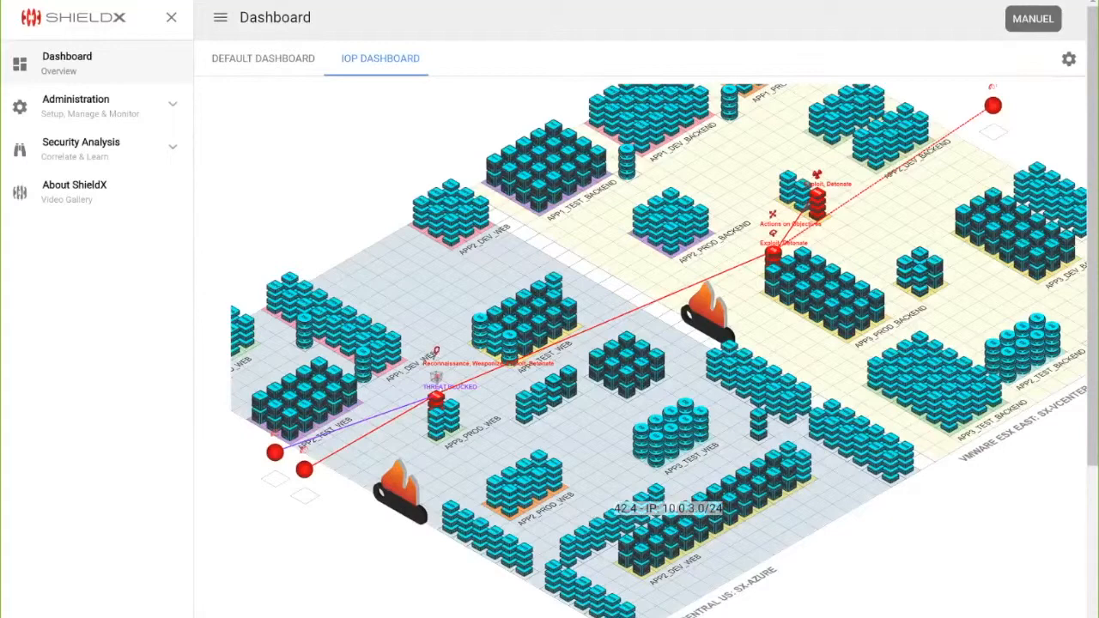
mouse_move(438, 399)
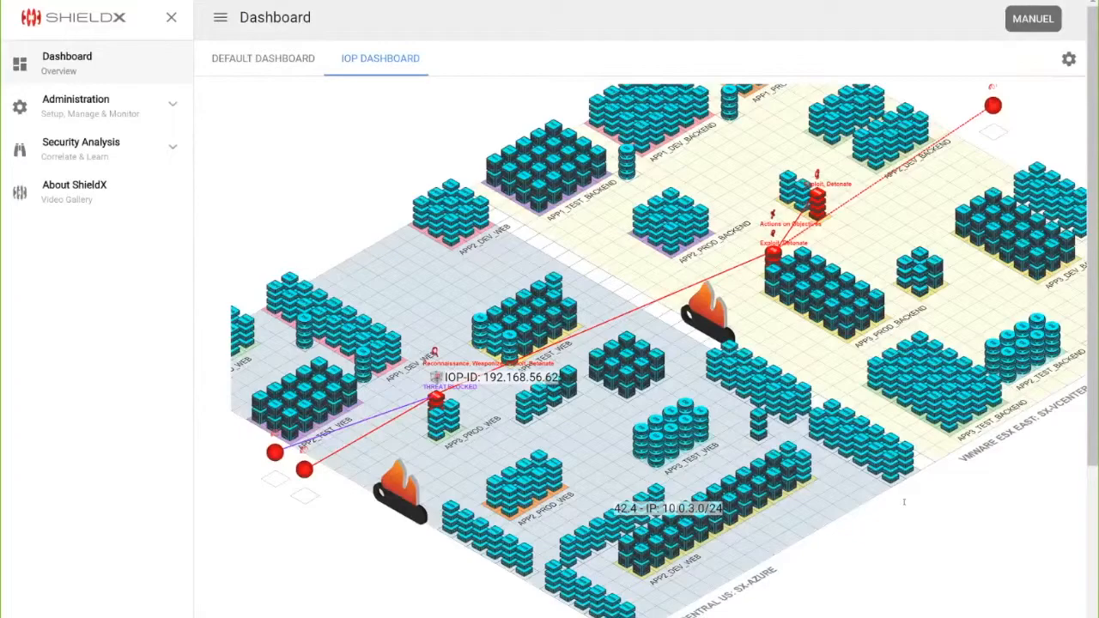
click(437, 397)
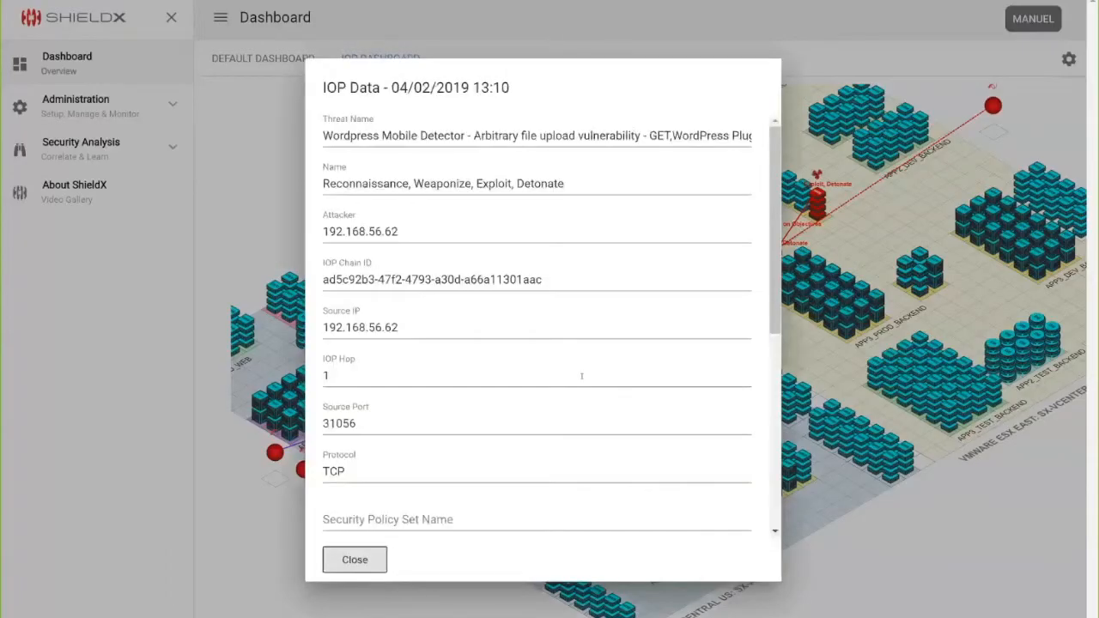
click(354, 560)
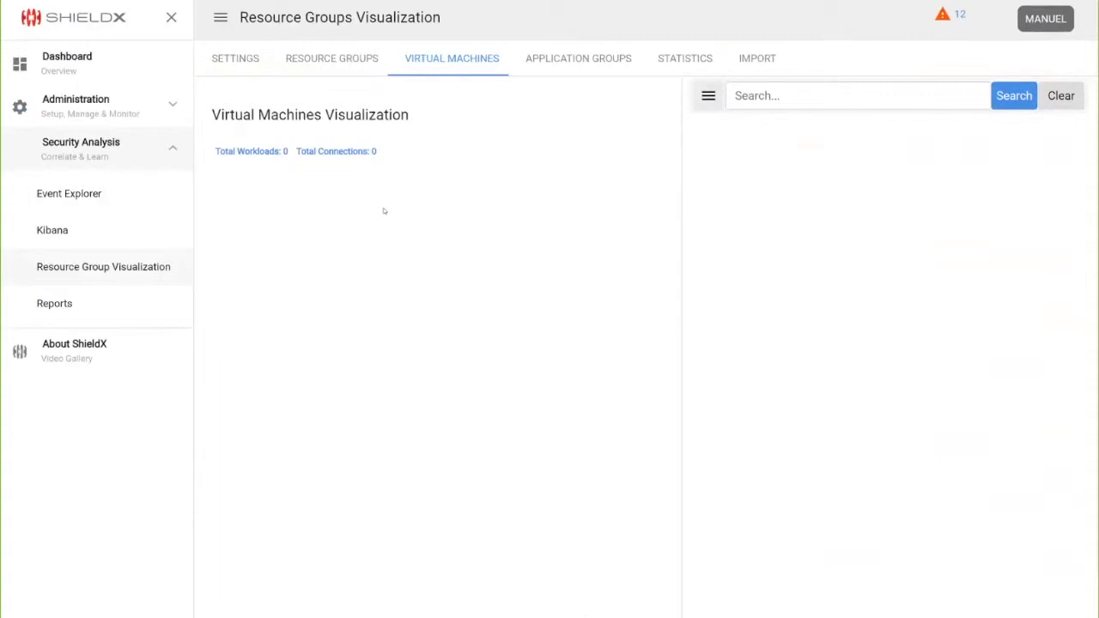
Step: Open Policy Sets and view the security policy sets and the global threat configuration
click(112, 115)
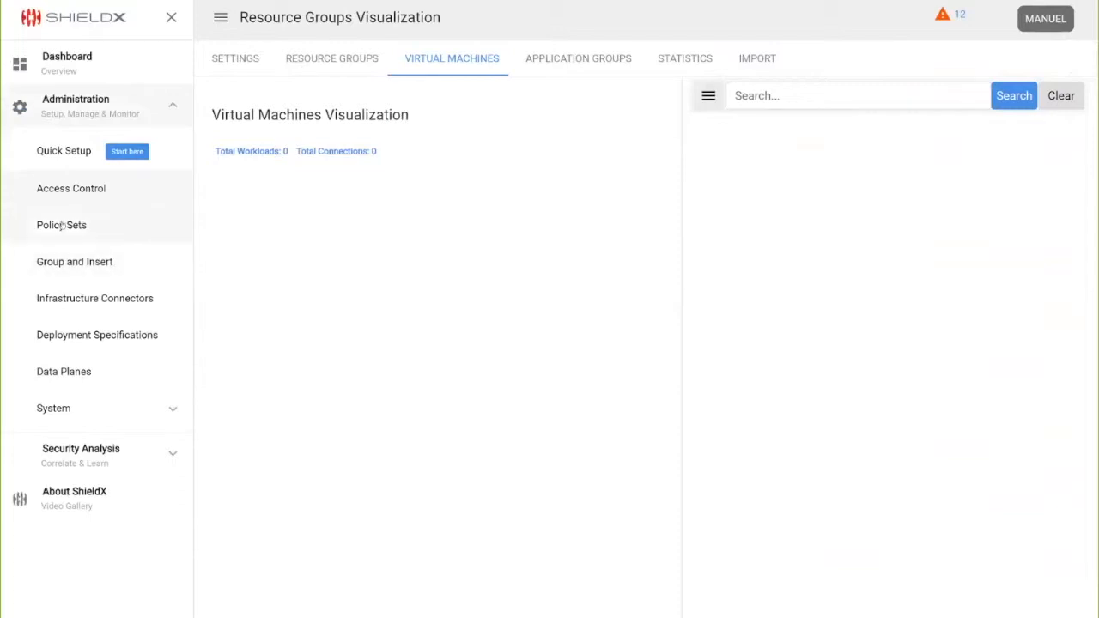
click(62, 227)
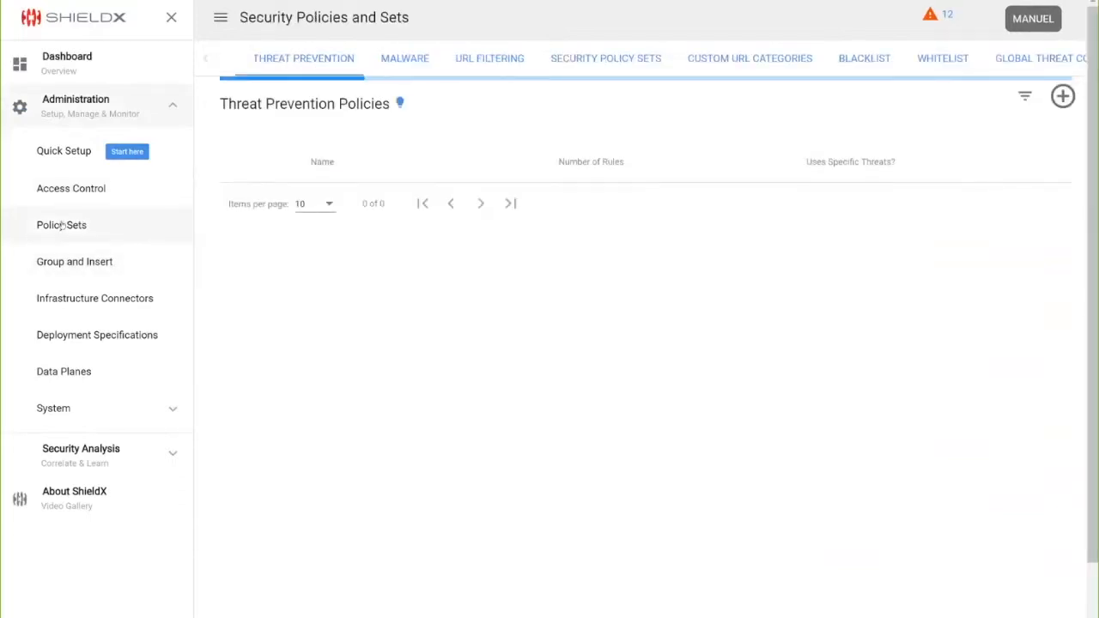
click(594, 60)
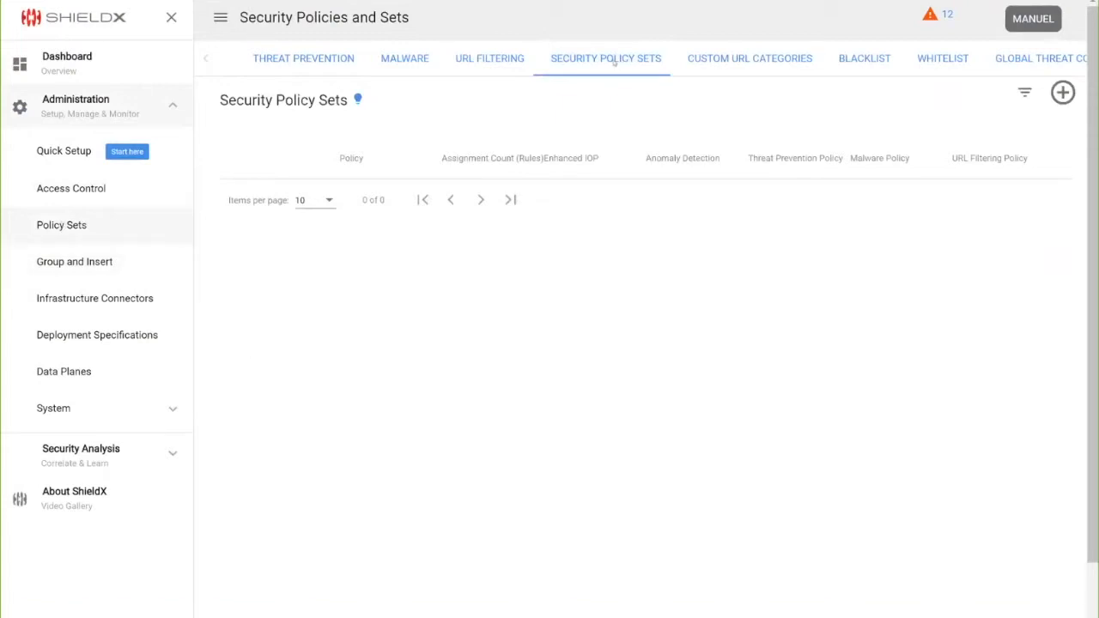
click(1010, 67)
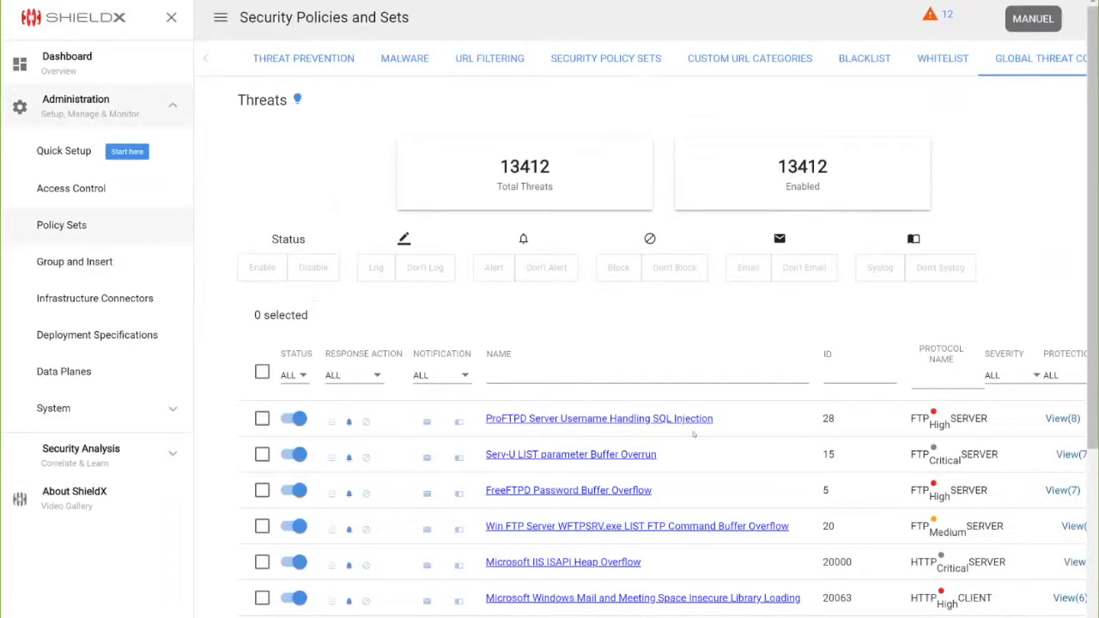
Step: Examine the references listed for the ProFTPD Server Username Handling SQL Injection threat
scroll(731, 424, right, 1)
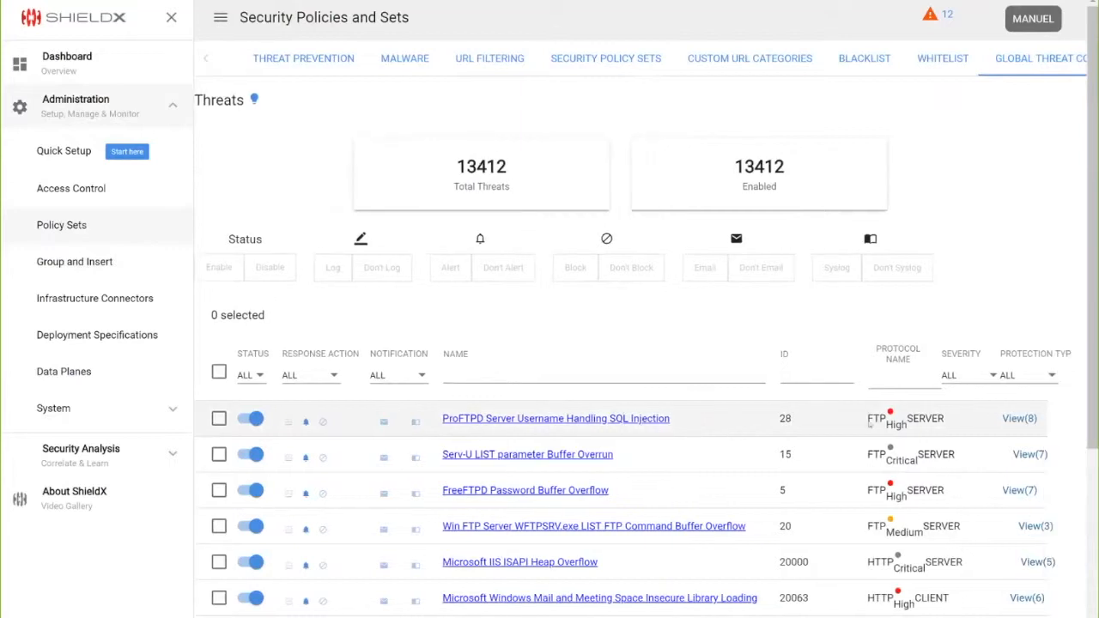
click(1020, 420)
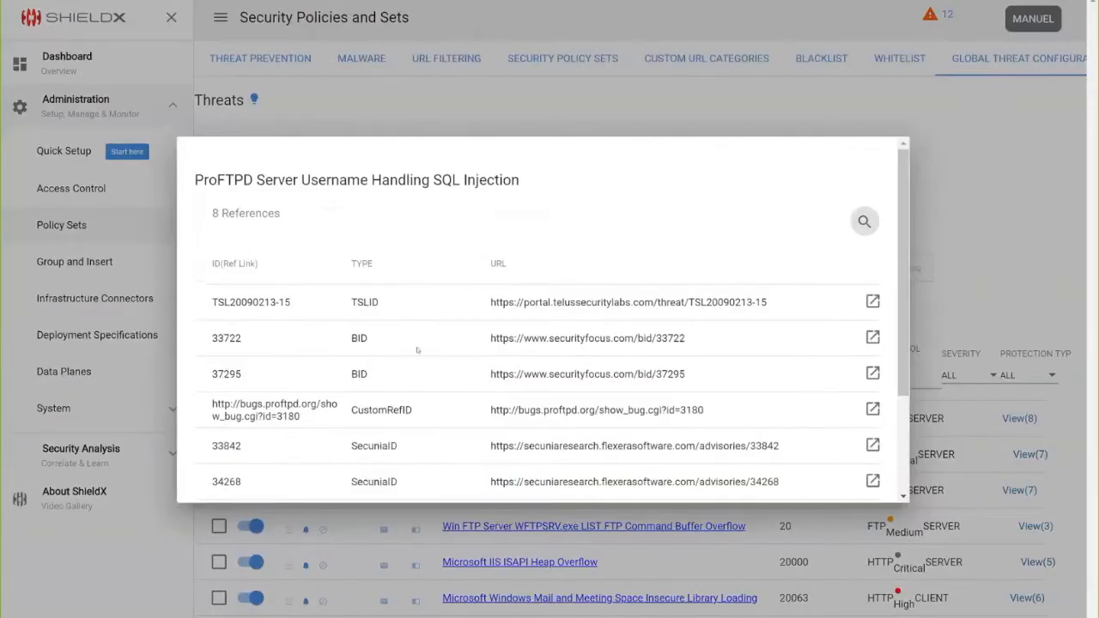
scroll(417, 350, down, 2)
scroll(418, 350, up, 1)
scroll(418, 351, down, 1)
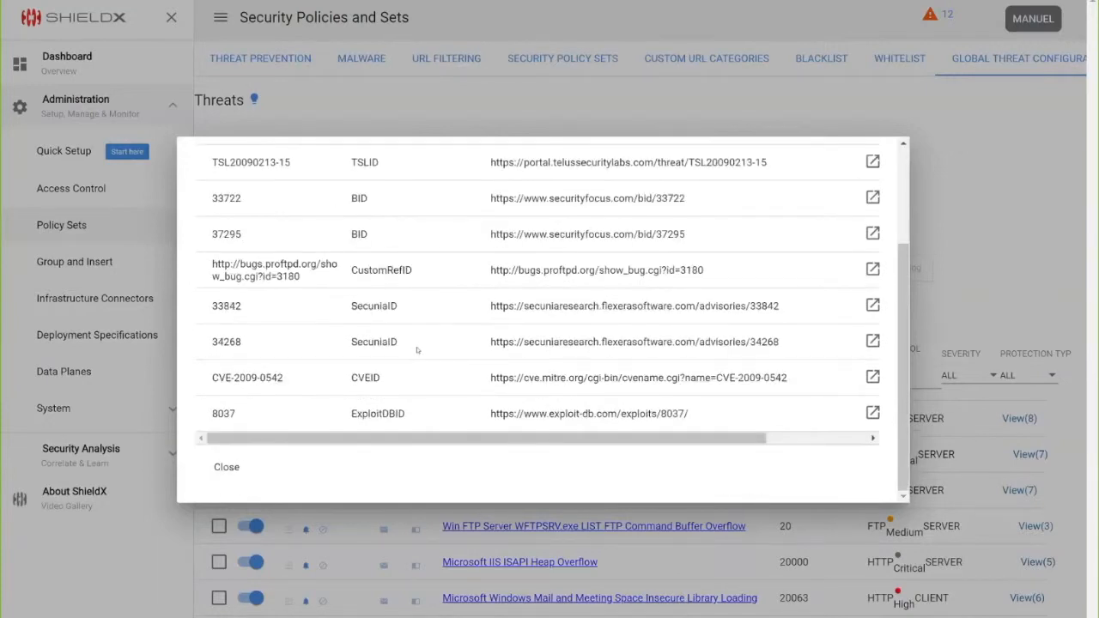
Step: Close the threat references, then inspect the rule set of the Critical Threats prevention policy and leave it without saving
key(Escape)
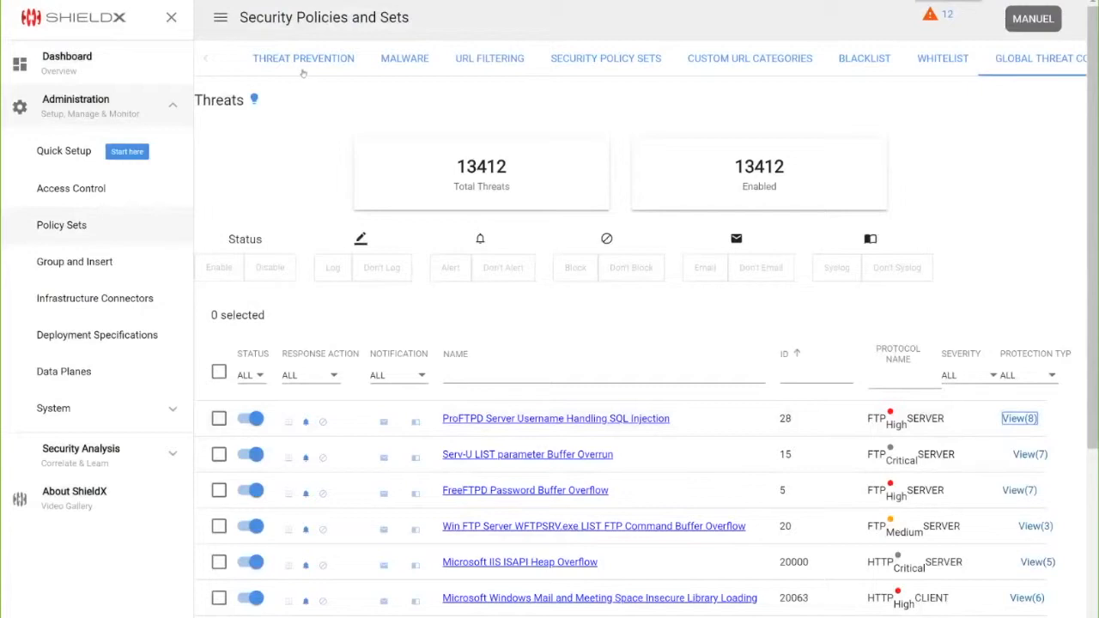
click(306, 63)
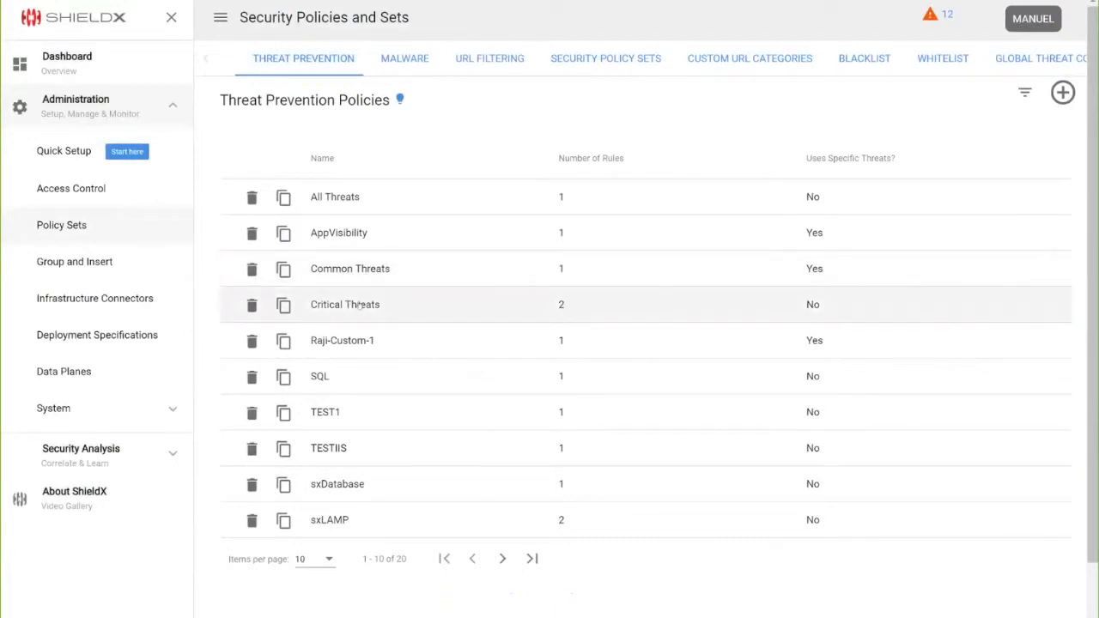
click(359, 307)
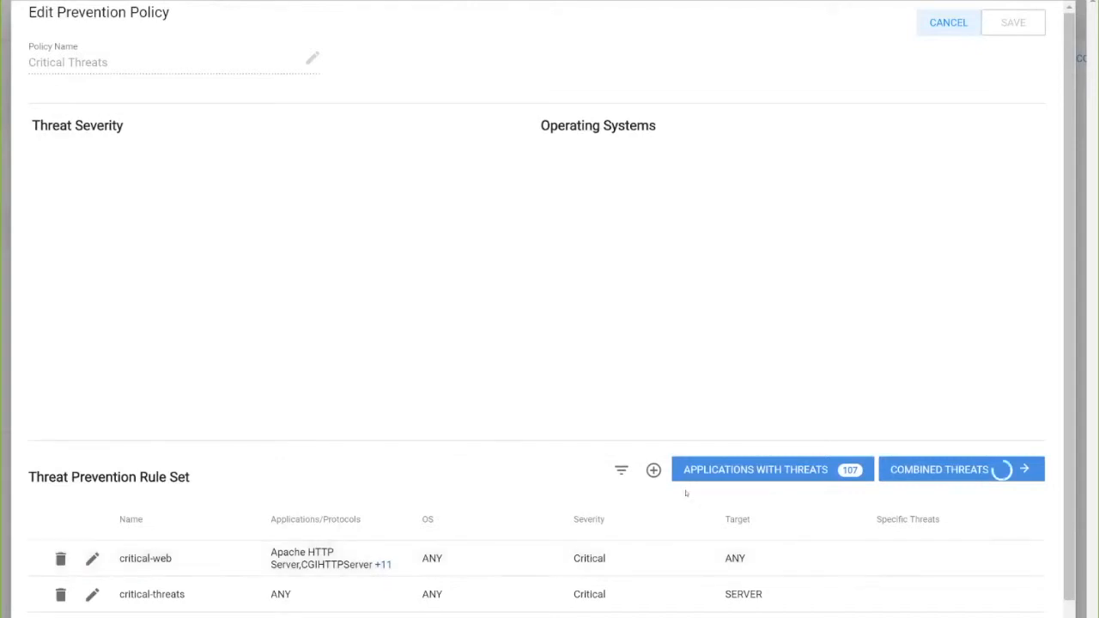
click(936, 21)
Step: Inspect the WithSXCloud malware policy and its available malware engines, leaving the policy without saving
click(404, 62)
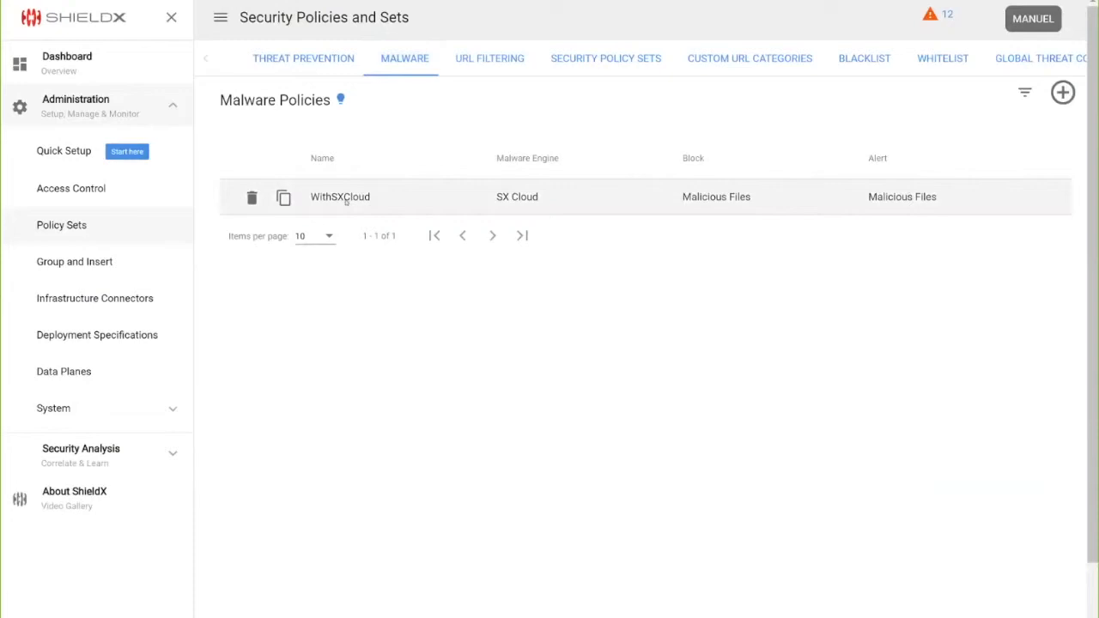
click(346, 200)
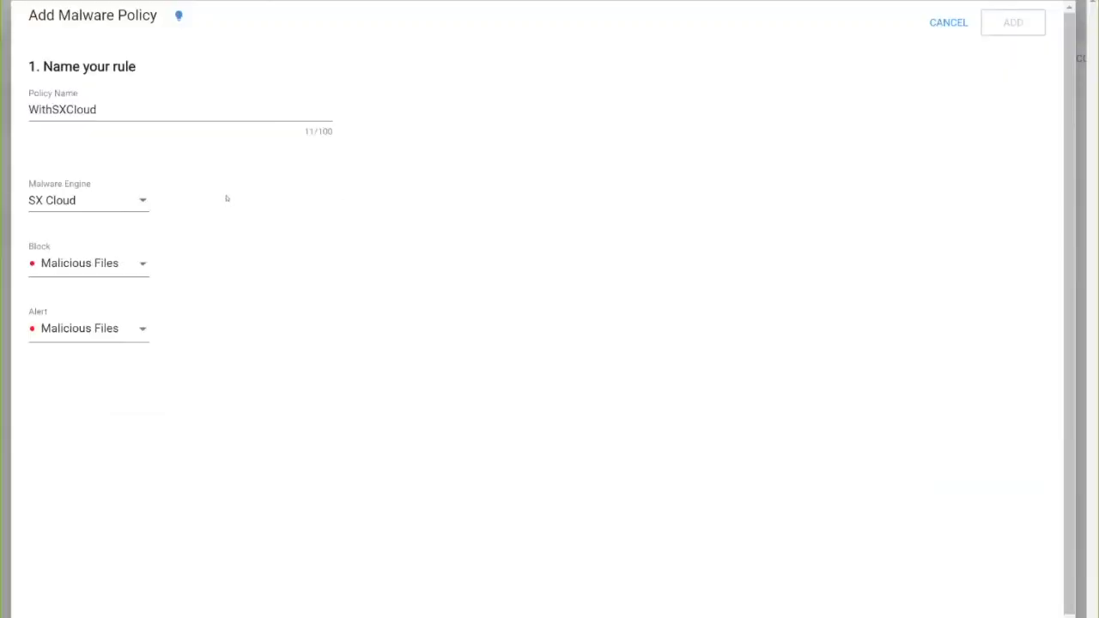
click(83, 201)
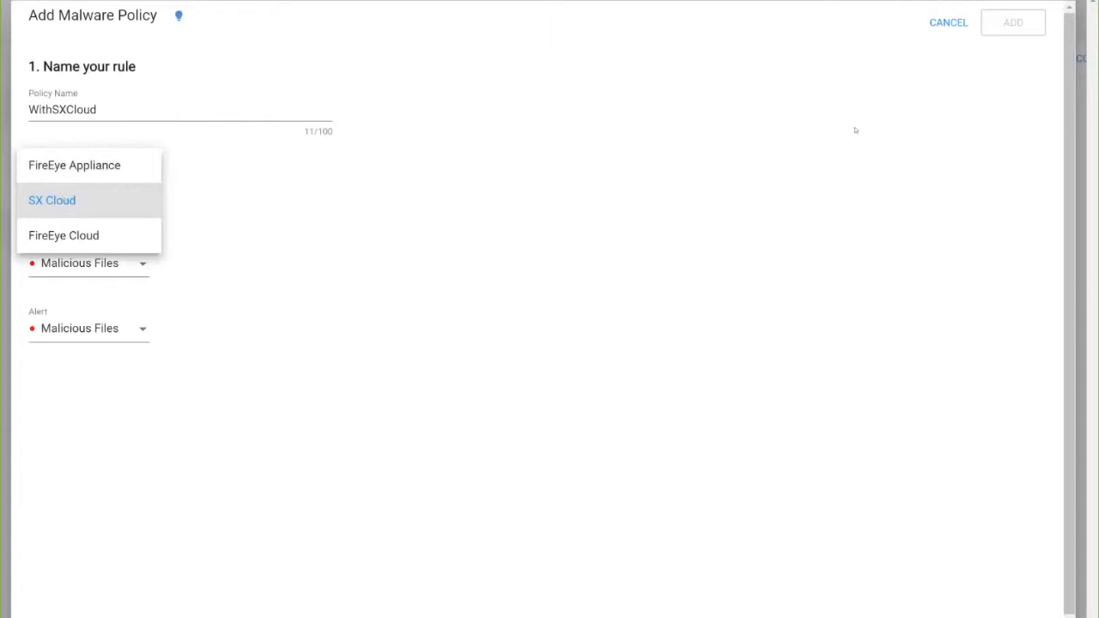
click(947, 30)
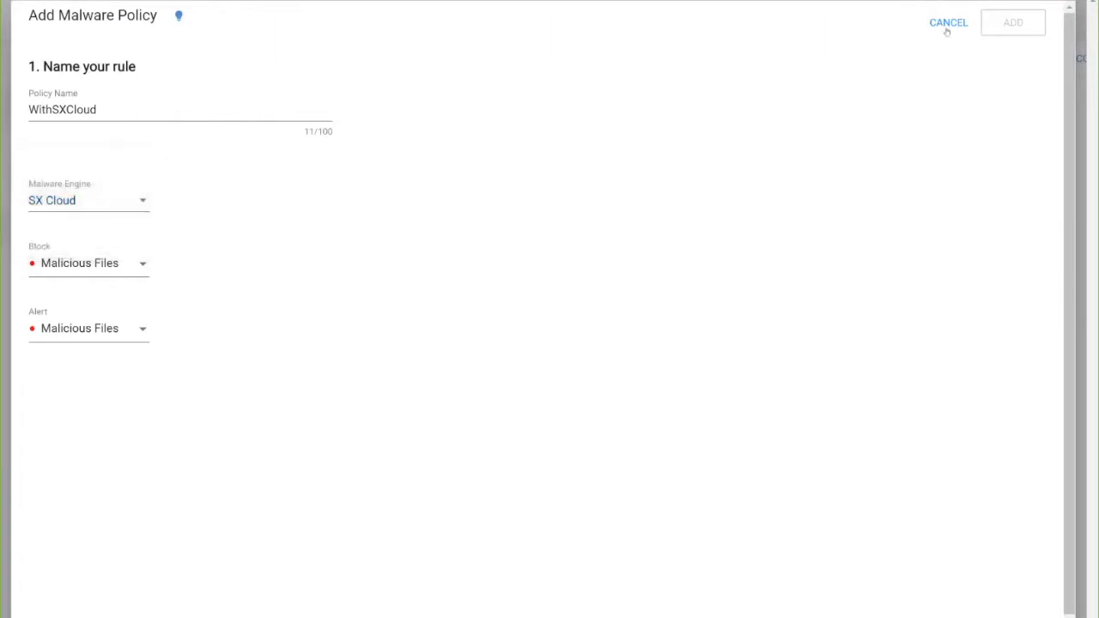
click(947, 26)
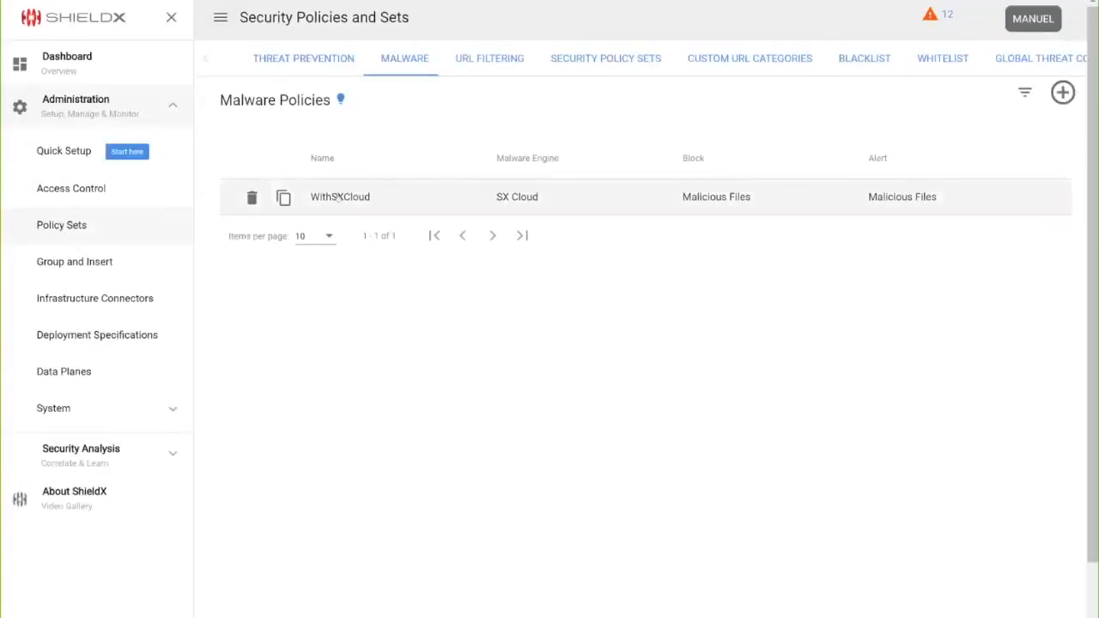
Step: In the customURLs filtering policy, try an alert reputation range of 51 - 80, and cancel the edit
click(508, 60)
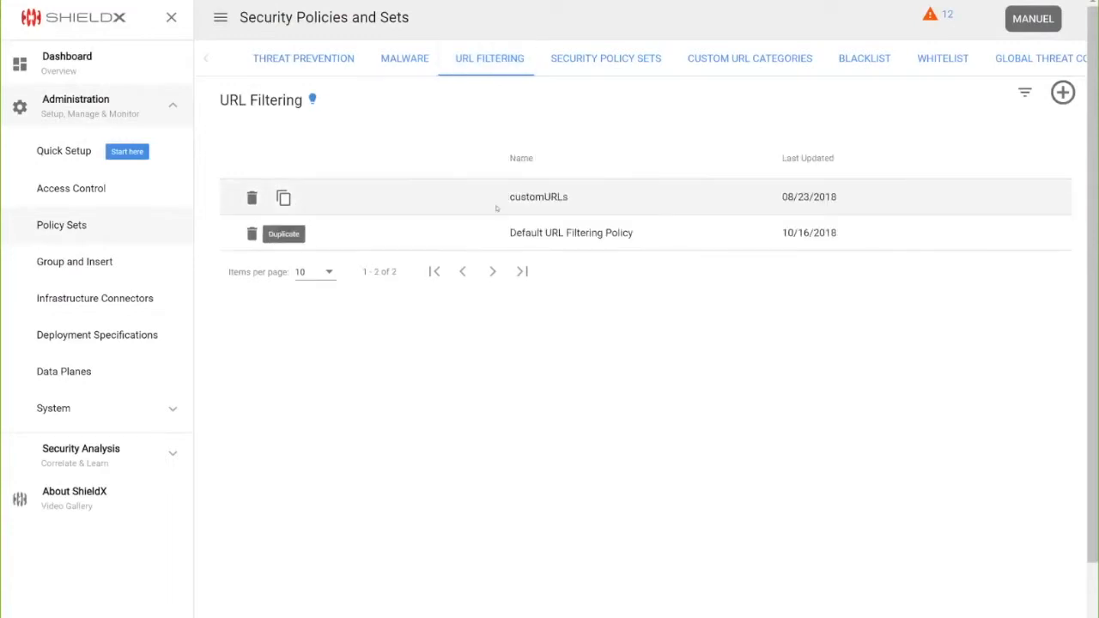
click(545, 198)
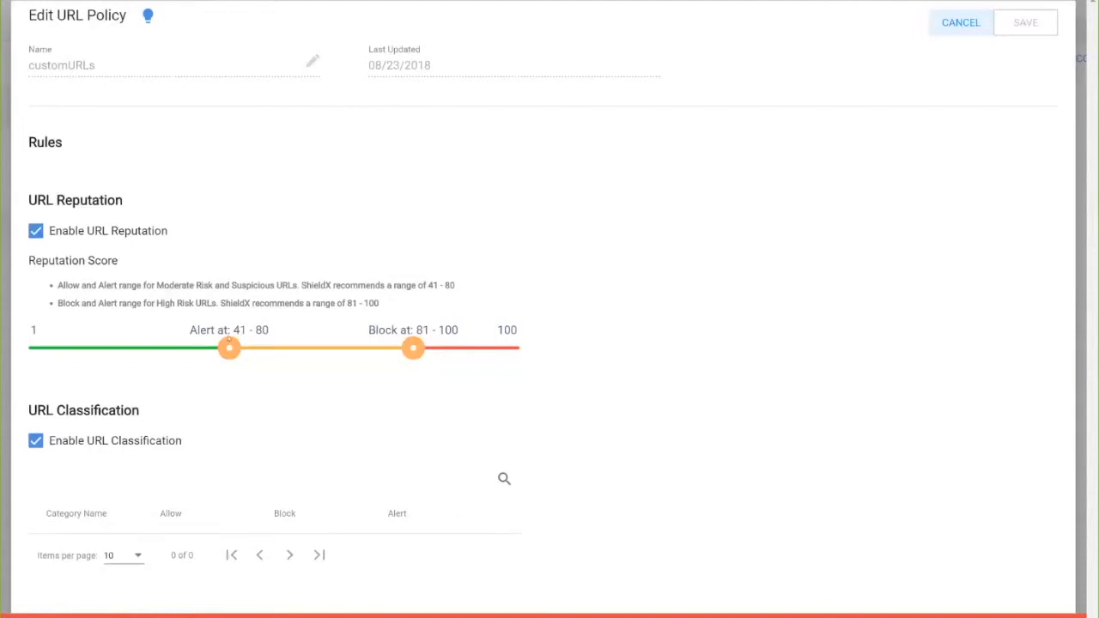
mouse_move(232, 353)
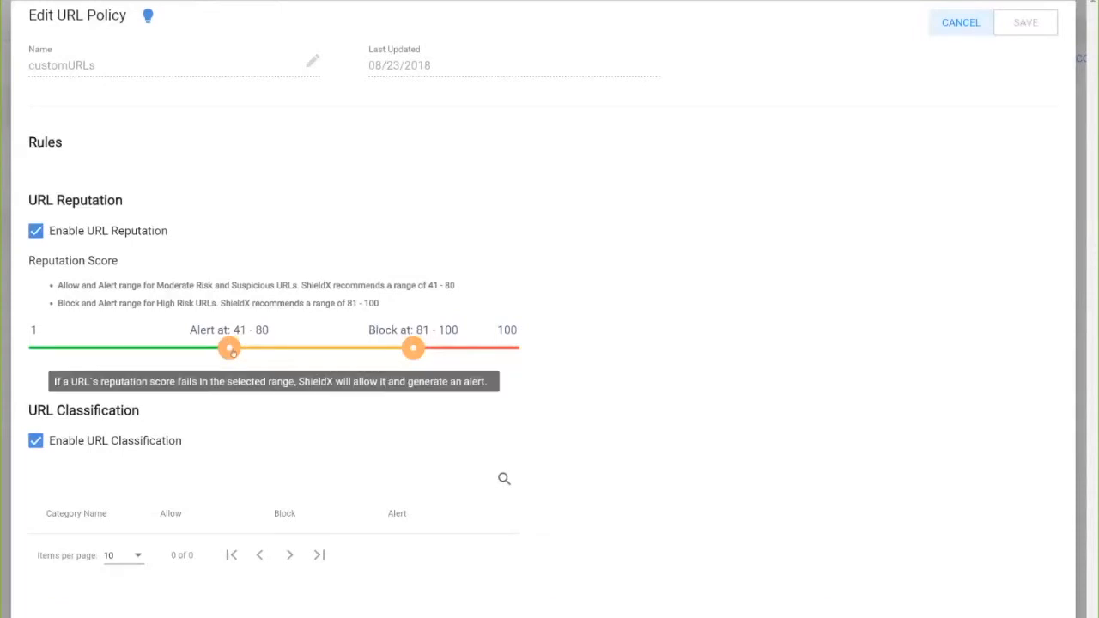
click(231, 353)
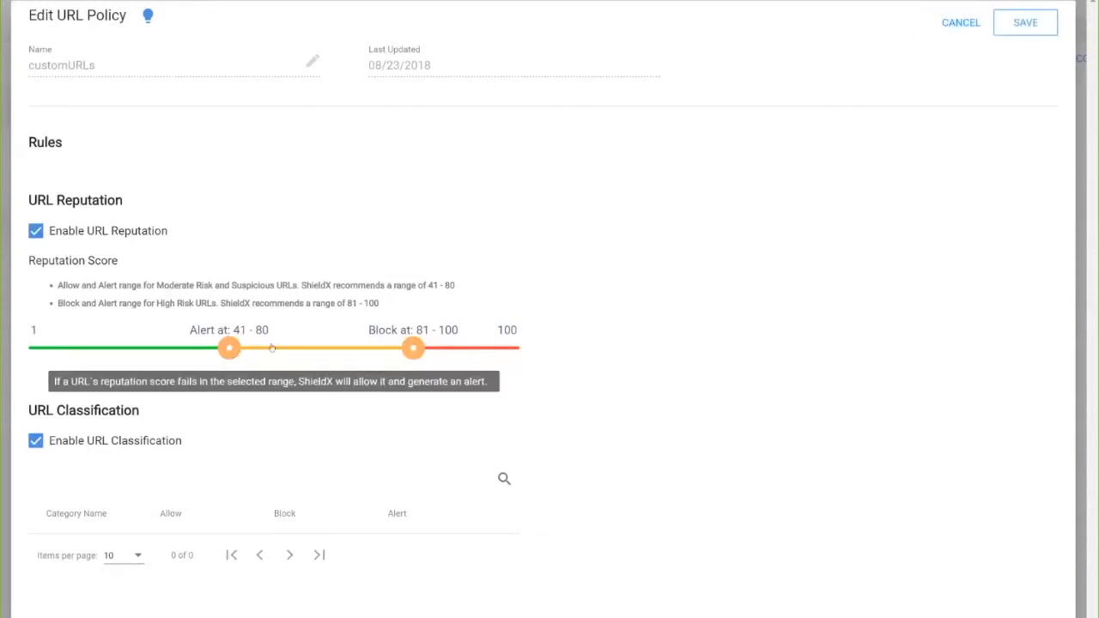
click(272, 347)
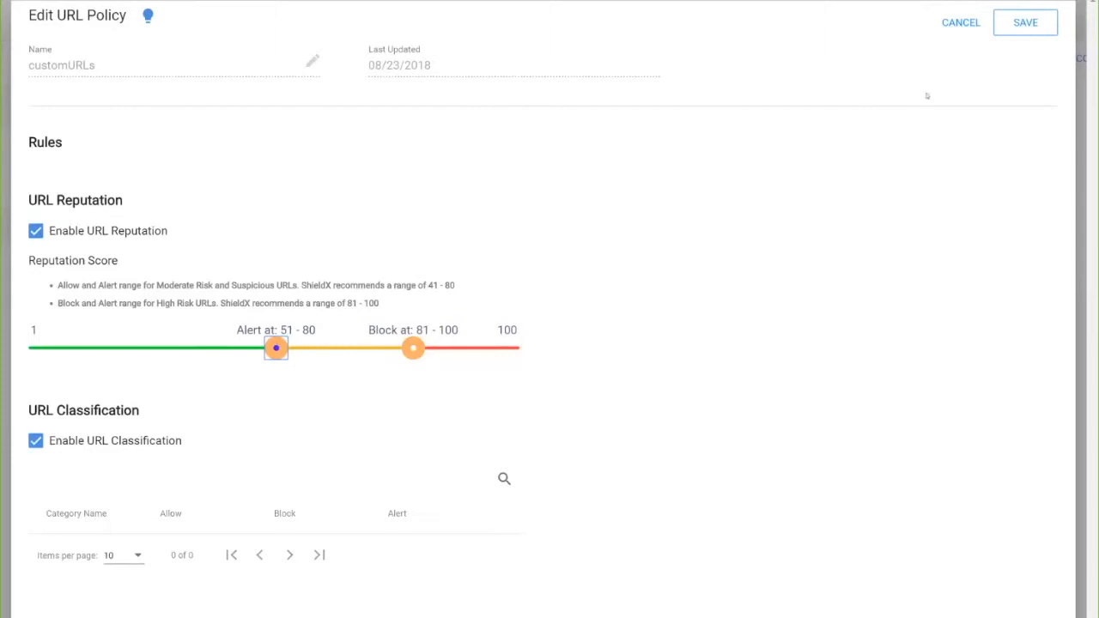
click(953, 23)
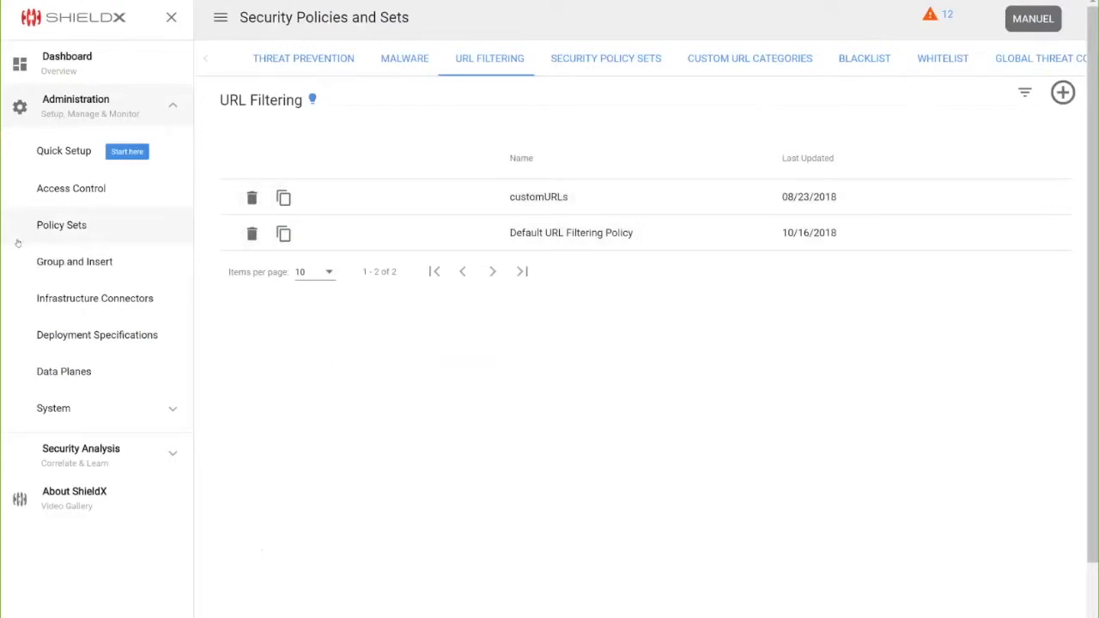
Step: Open the Default ACL Policy under Access Control and review its rules through the policy and action columns
click(87, 186)
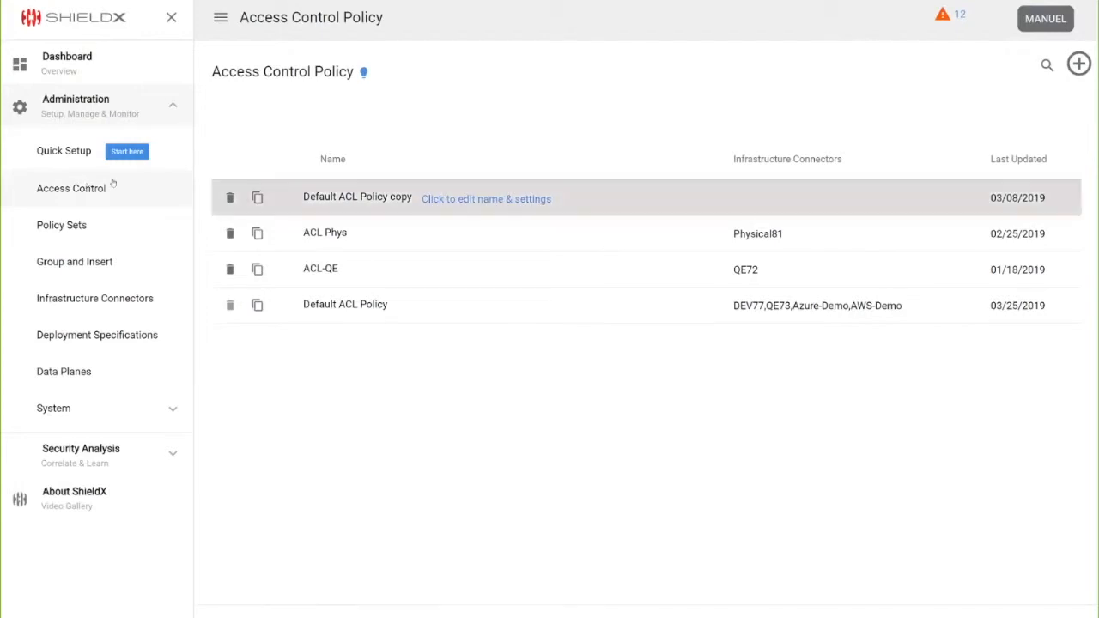
click(357, 307)
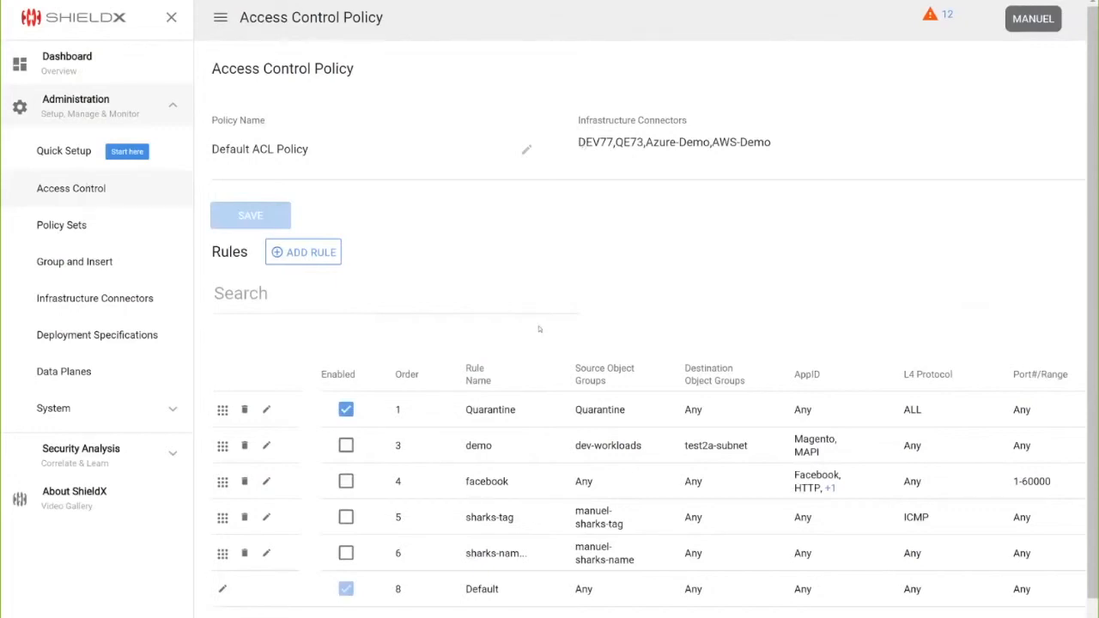
scroll(539, 328, down, 1)
scroll(539, 329, right, 3)
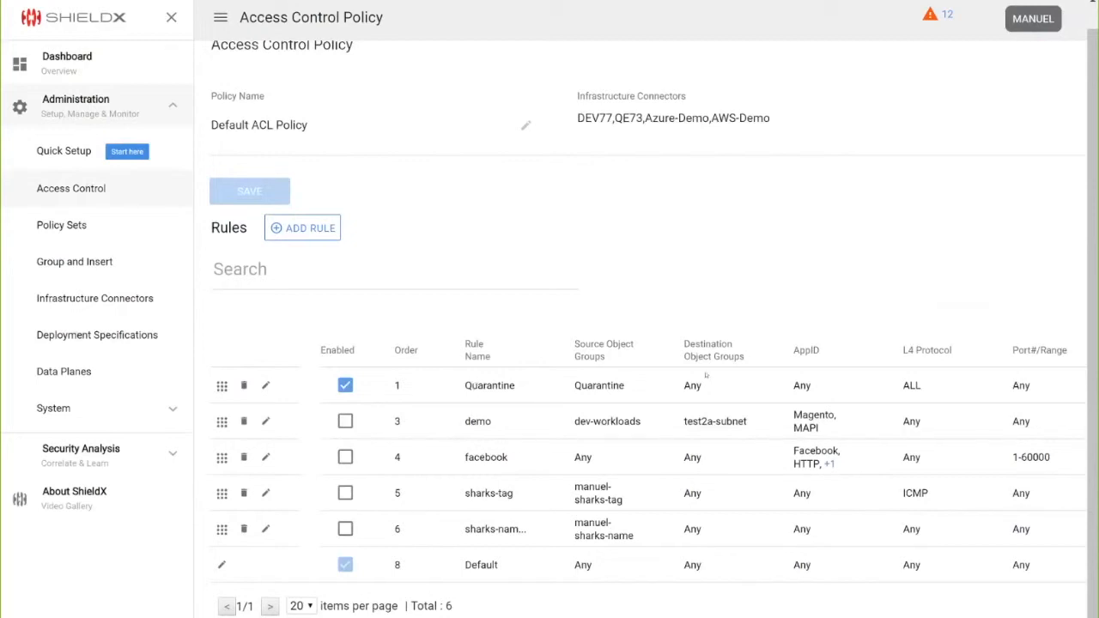
scroll(706, 375, right, 5)
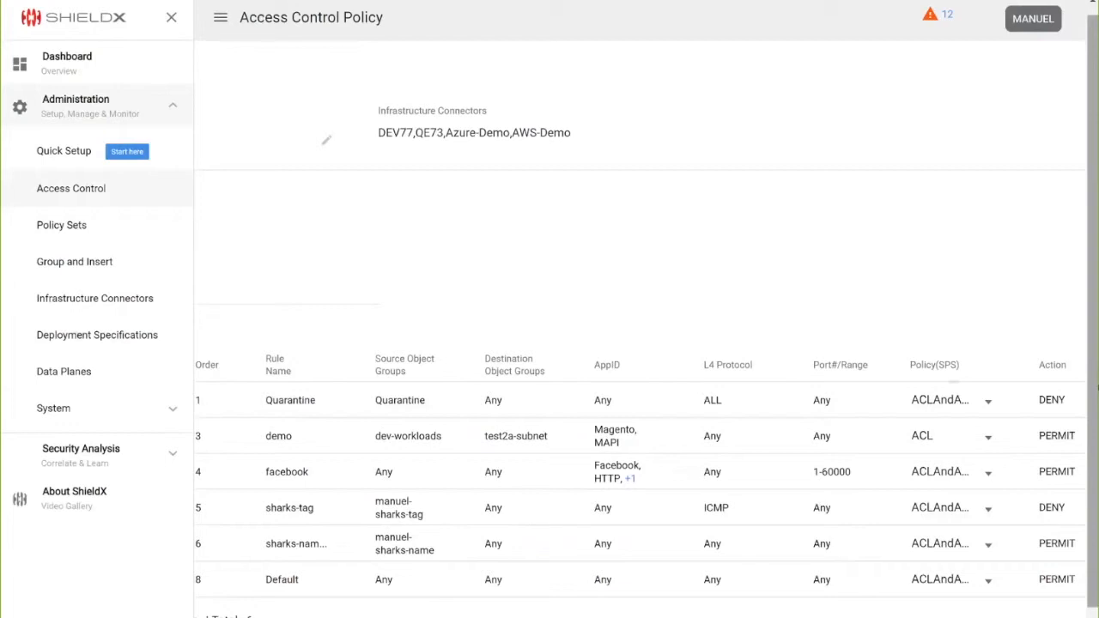
Step: View the infrastructure connectors, inspect the AWS-Demo connector's information, and close it
click(88, 236)
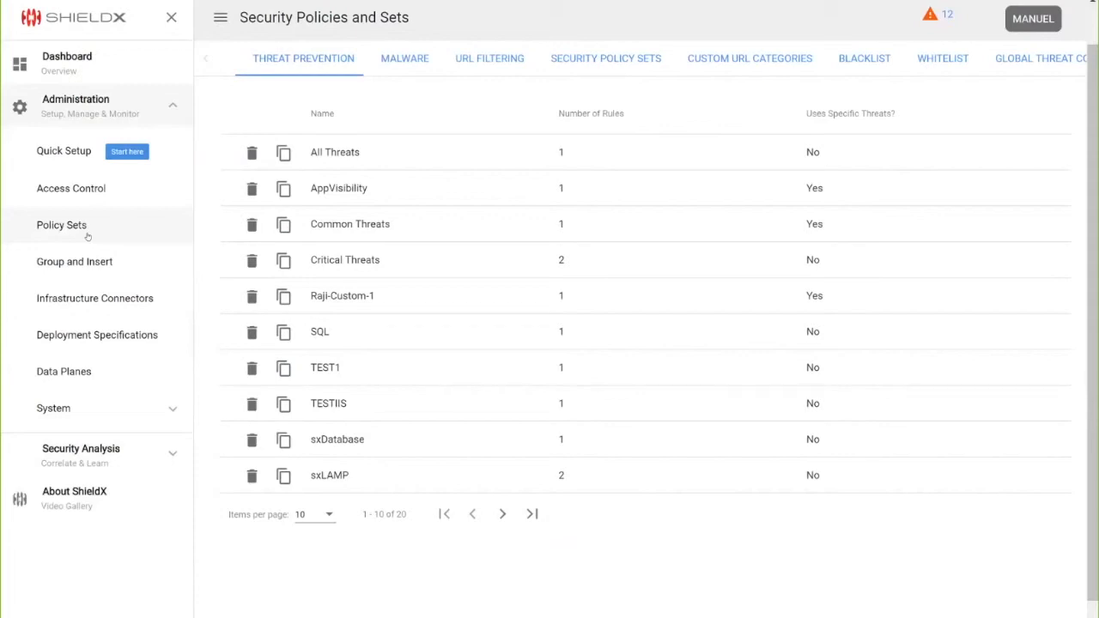
click(90, 298)
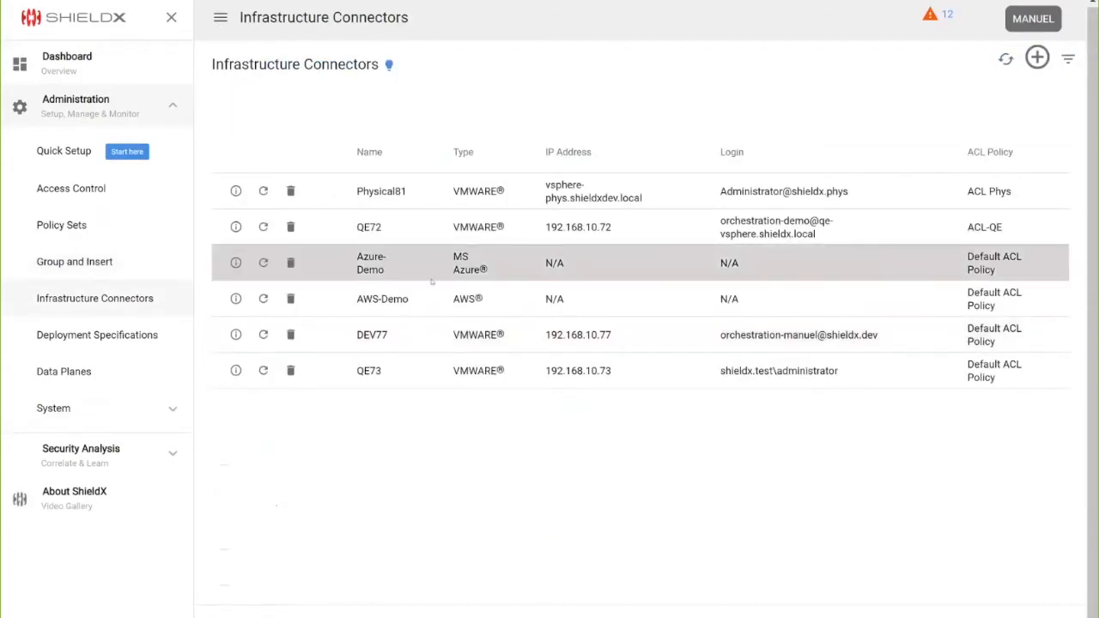
click(236, 299)
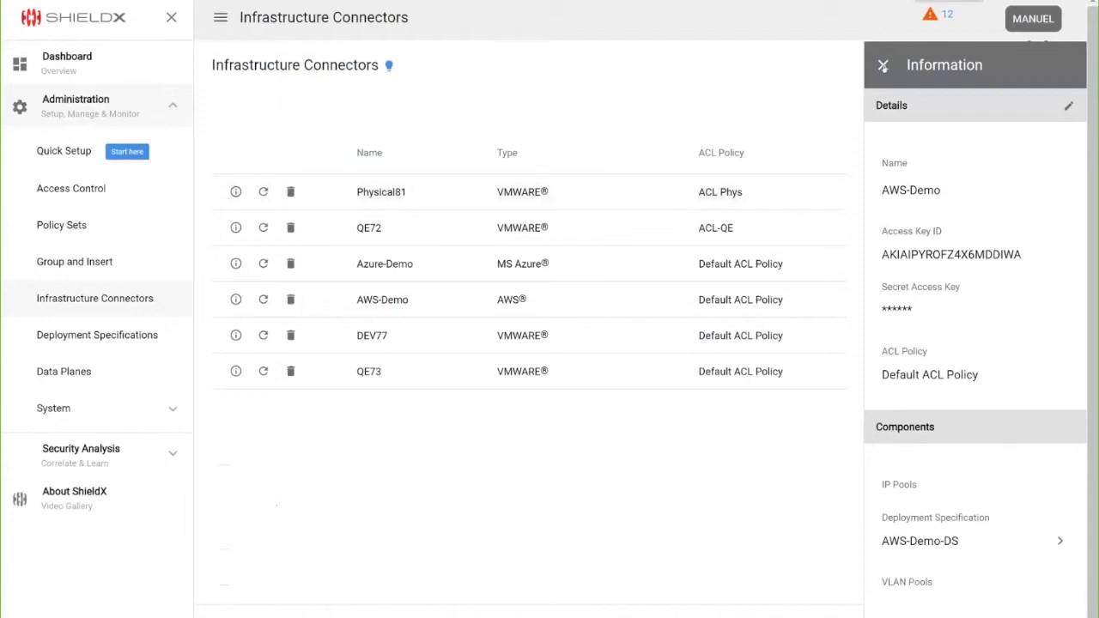
click(883, 65)
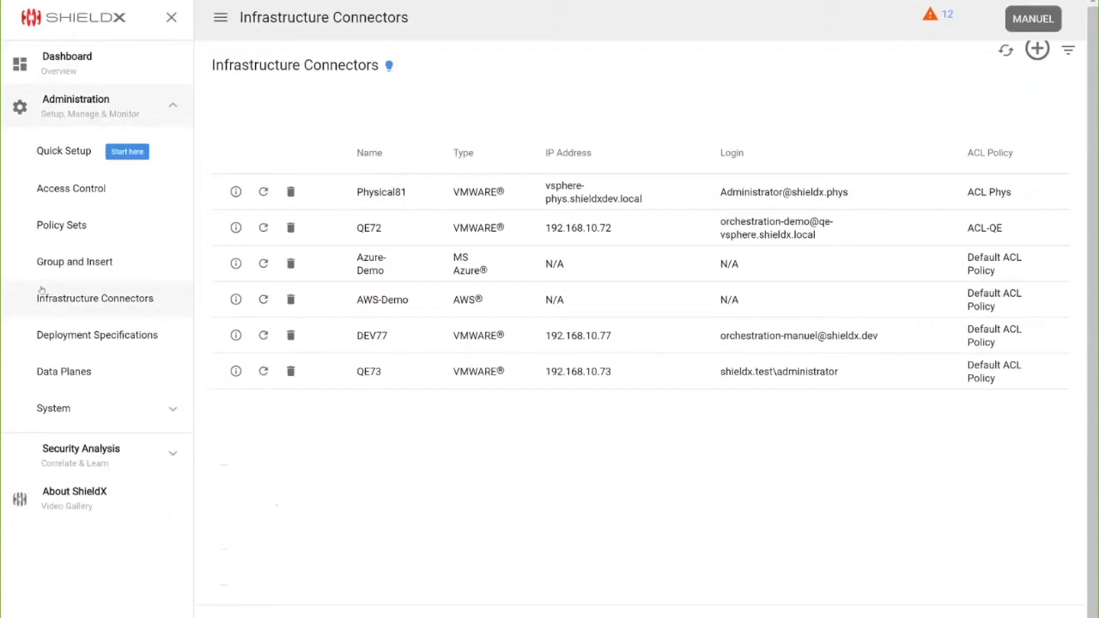
Step: In Group and Insert, switch the infrastructure to Azure-Demo and view its resource groups and NATs
click(84, 260)
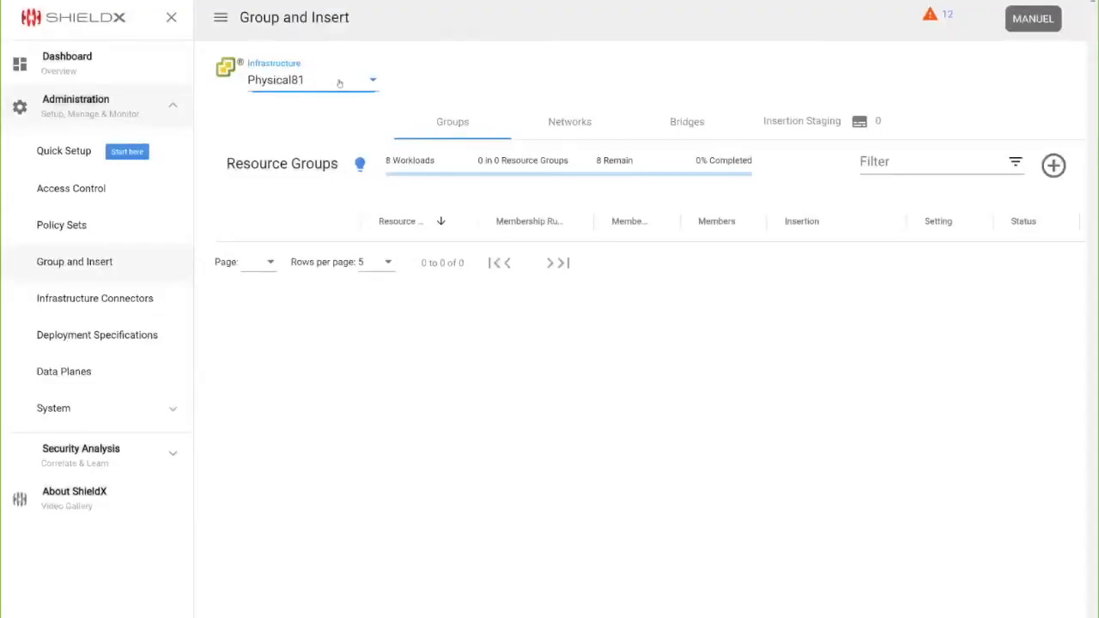
click(338, 81)
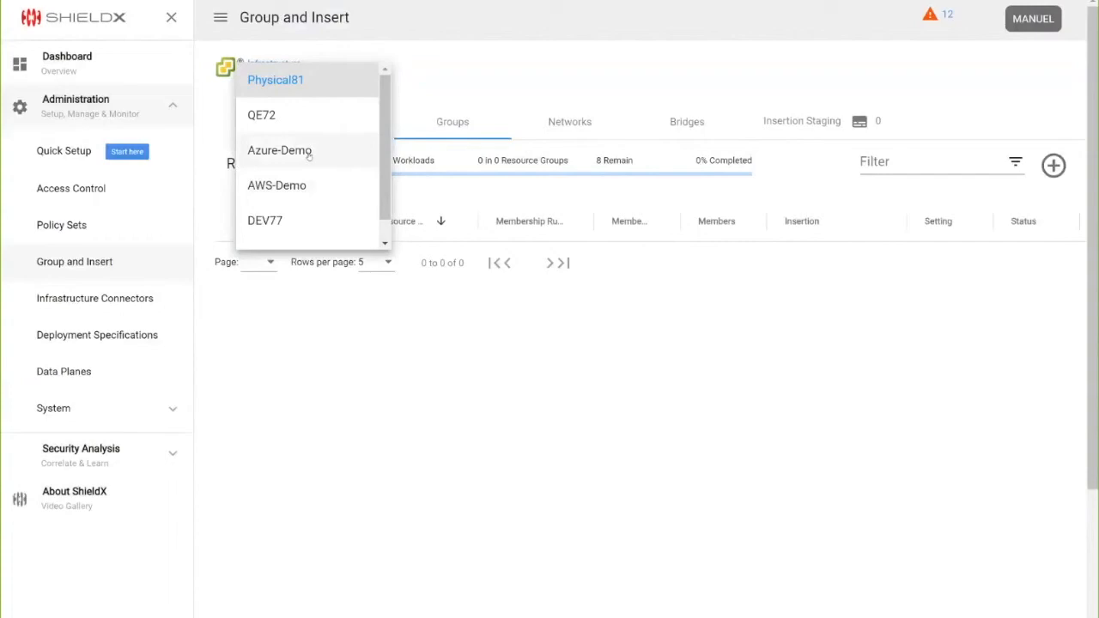
click(280, 150)
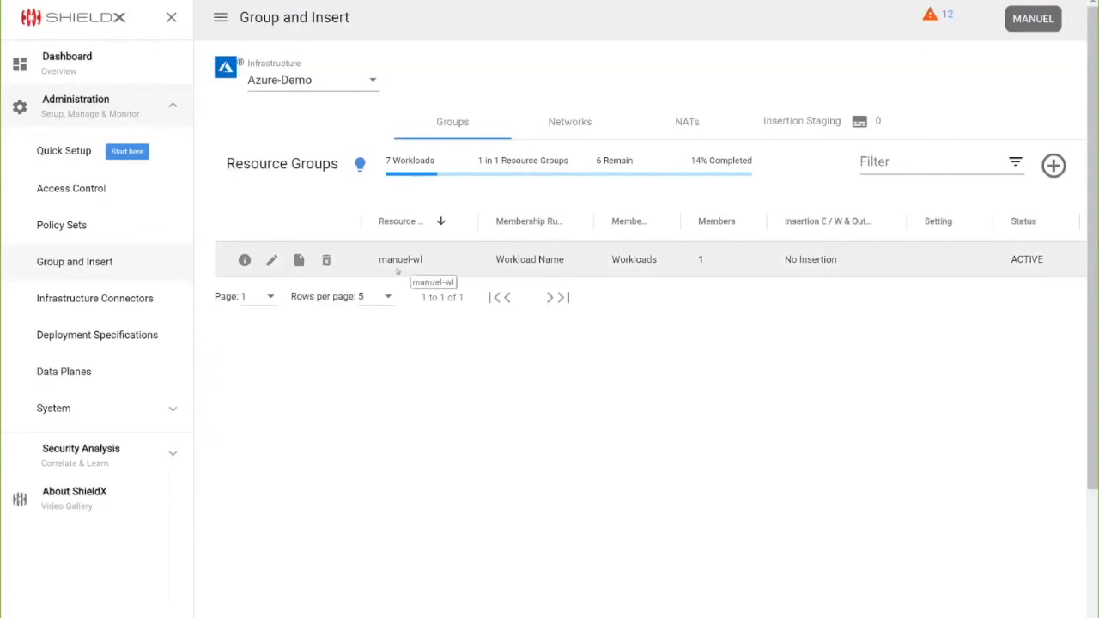
click(669, 127)
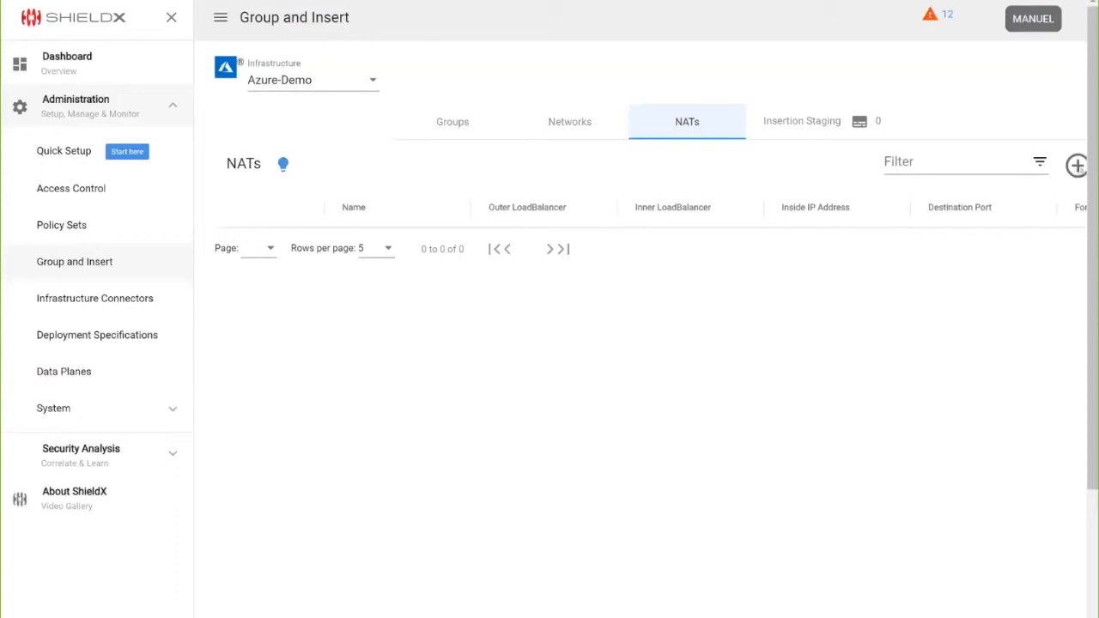
click(1077, 166)
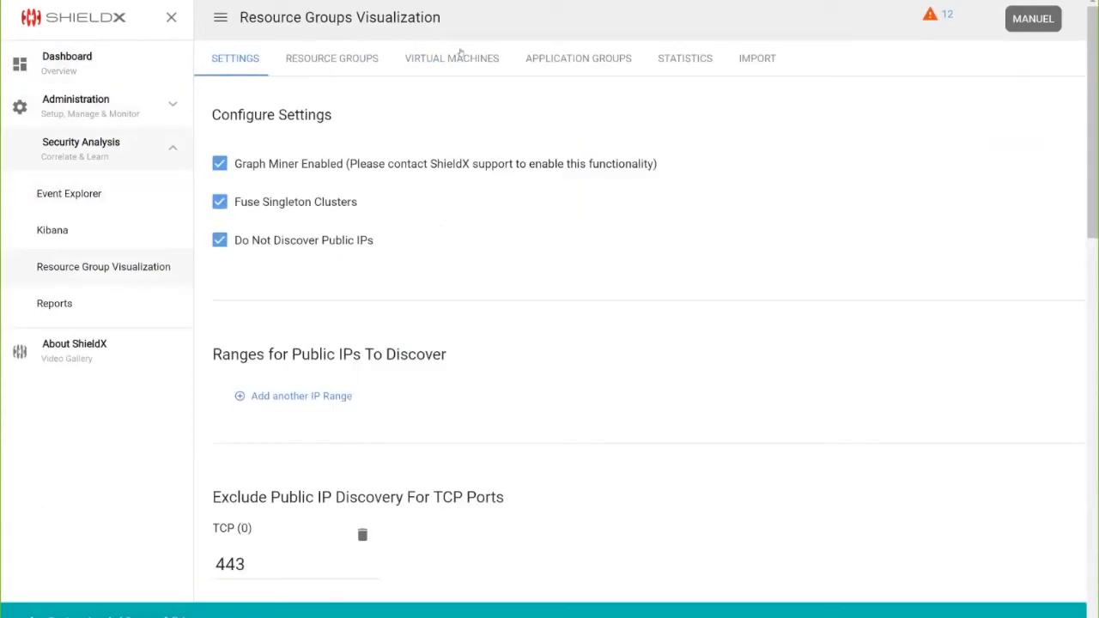
Step: In the virtual machines visualization, show the workload details and inspect the connections of several nodes
click(461, 55)
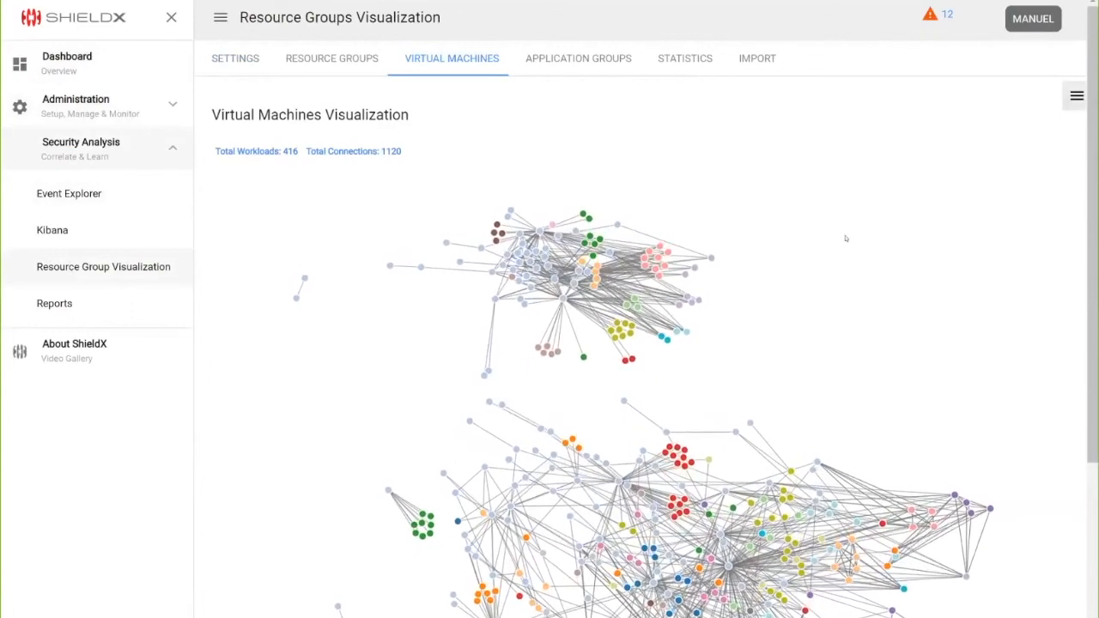
click(585, 216)
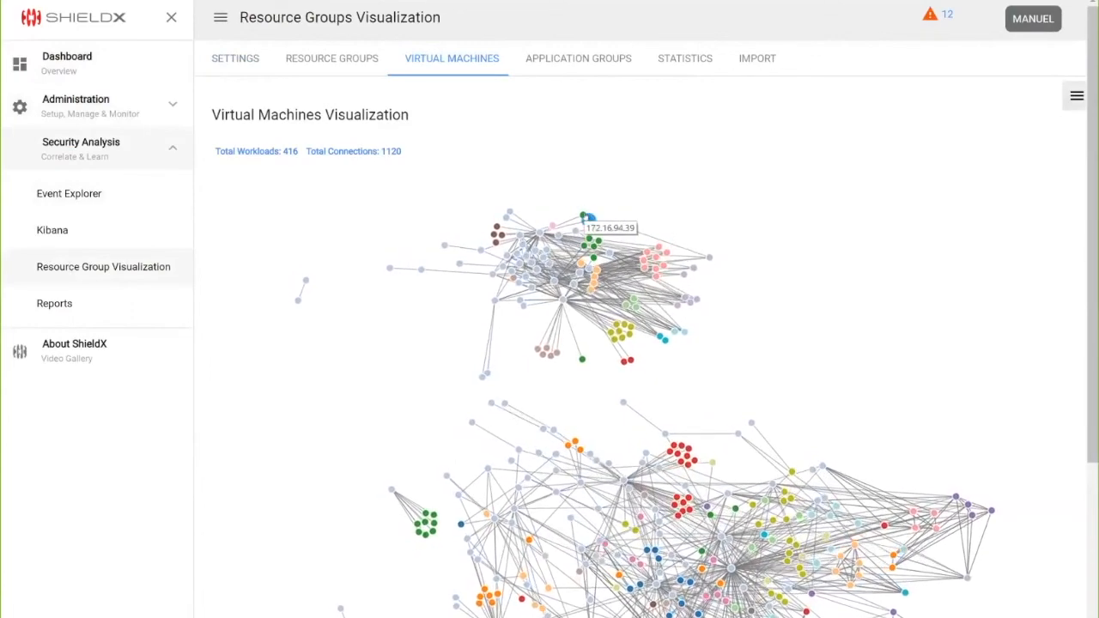
click(1076, 98)
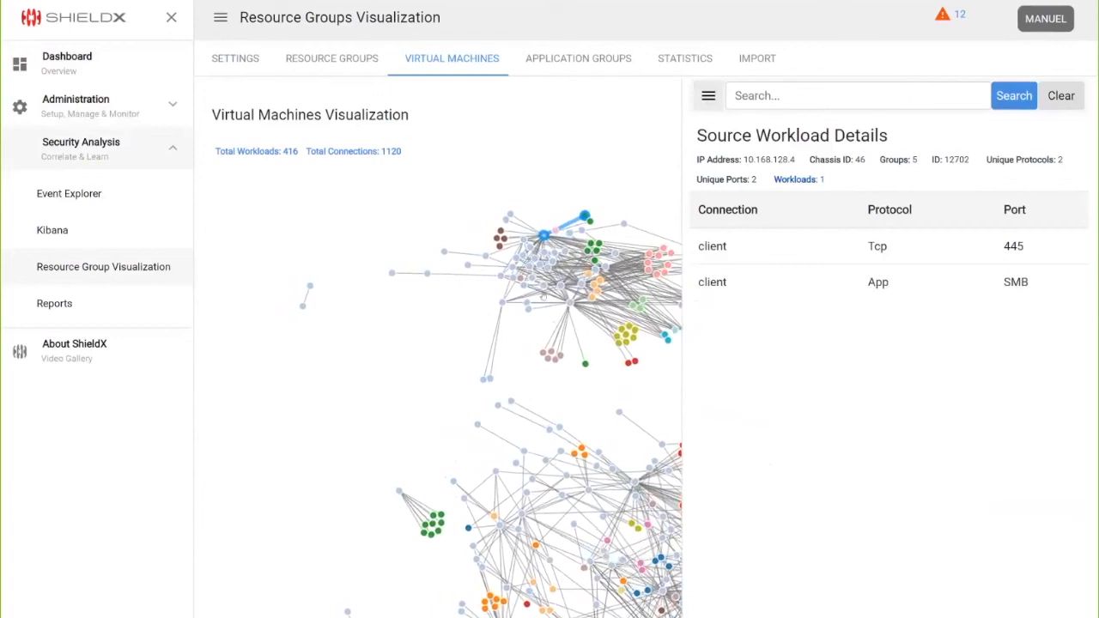
click(569, 306)
click(570, 306)
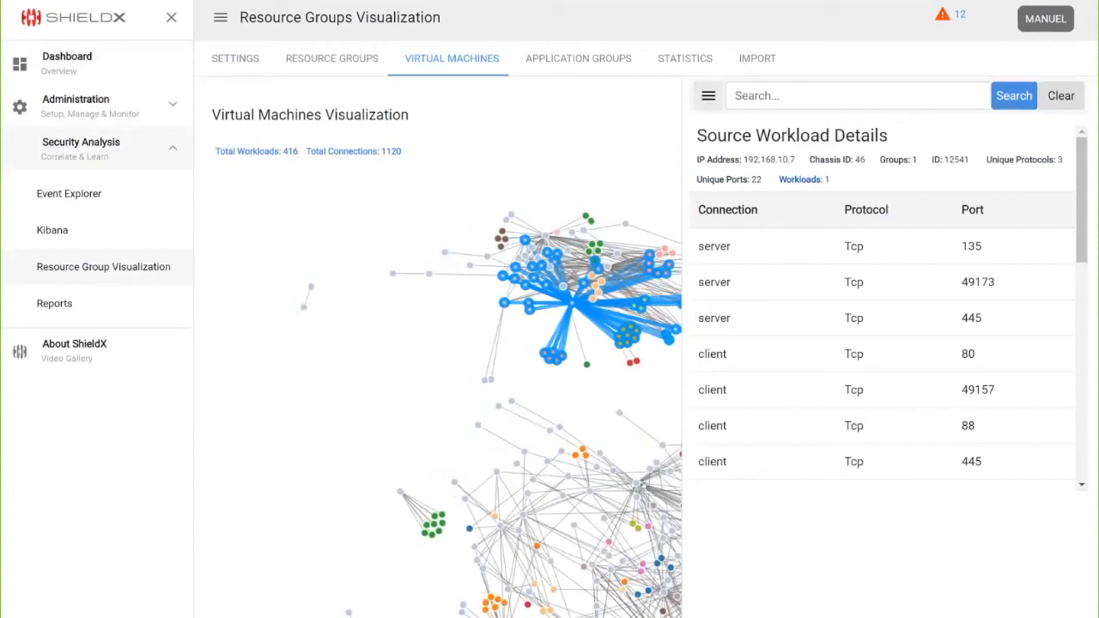
mouse_move(639, 486)
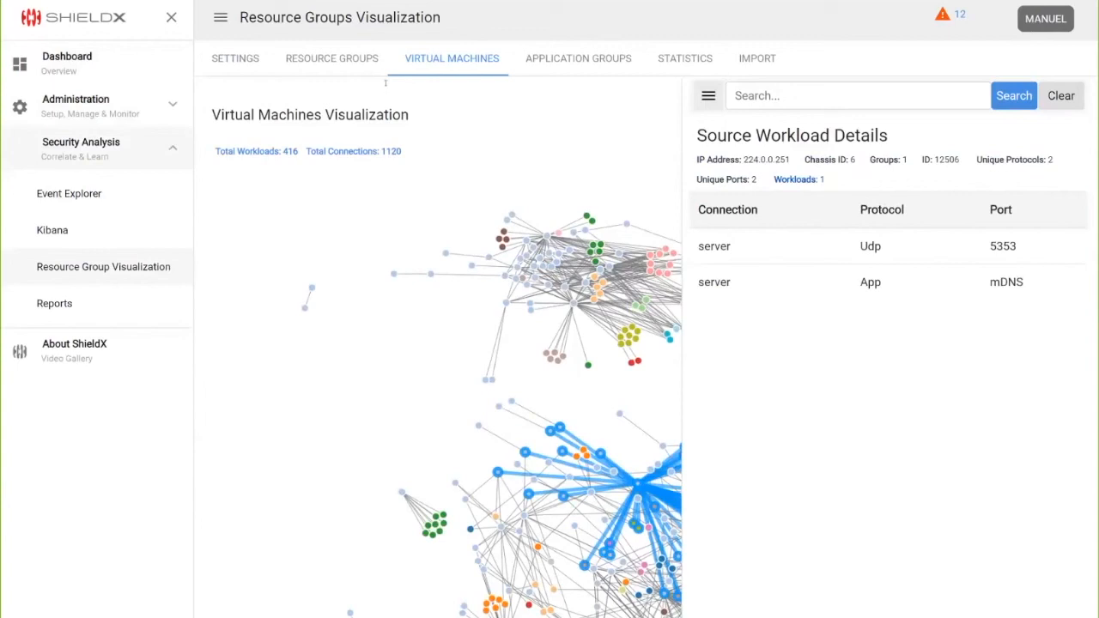
Step: In the resource groups visualization, inspect a group's details and the source and destination details of a connection between two groups
click(331, 60)
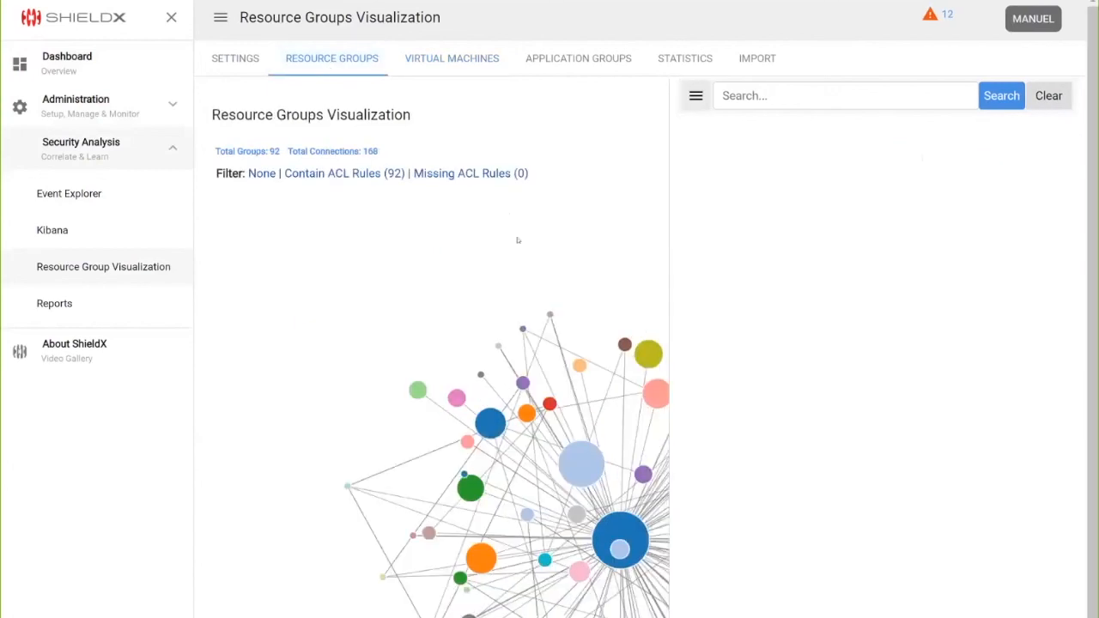
click(595, 345)
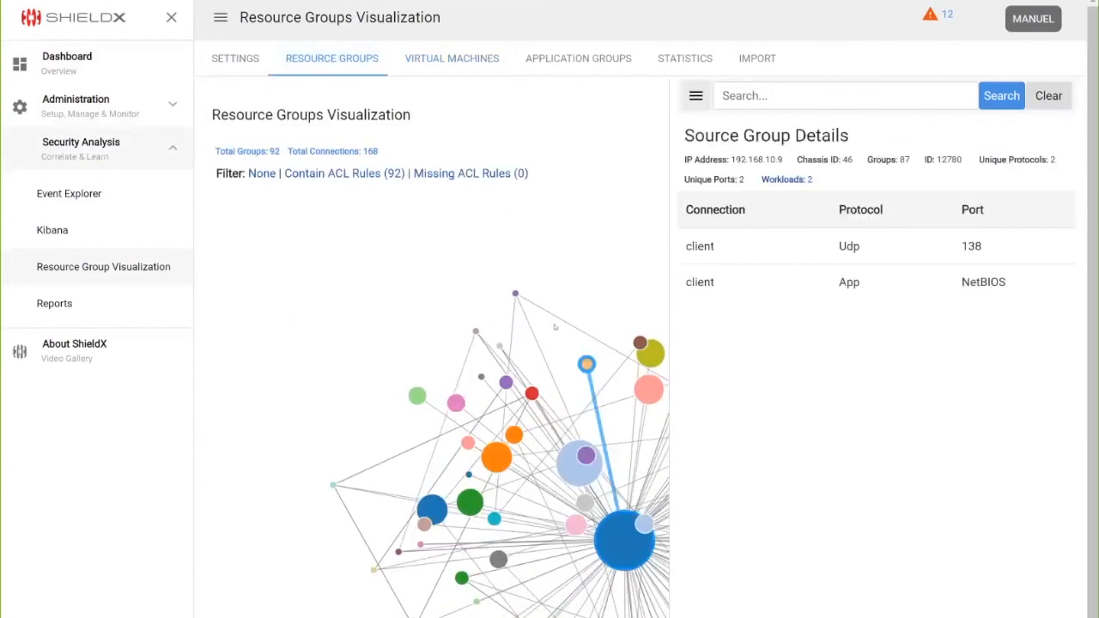
click(567, 325)
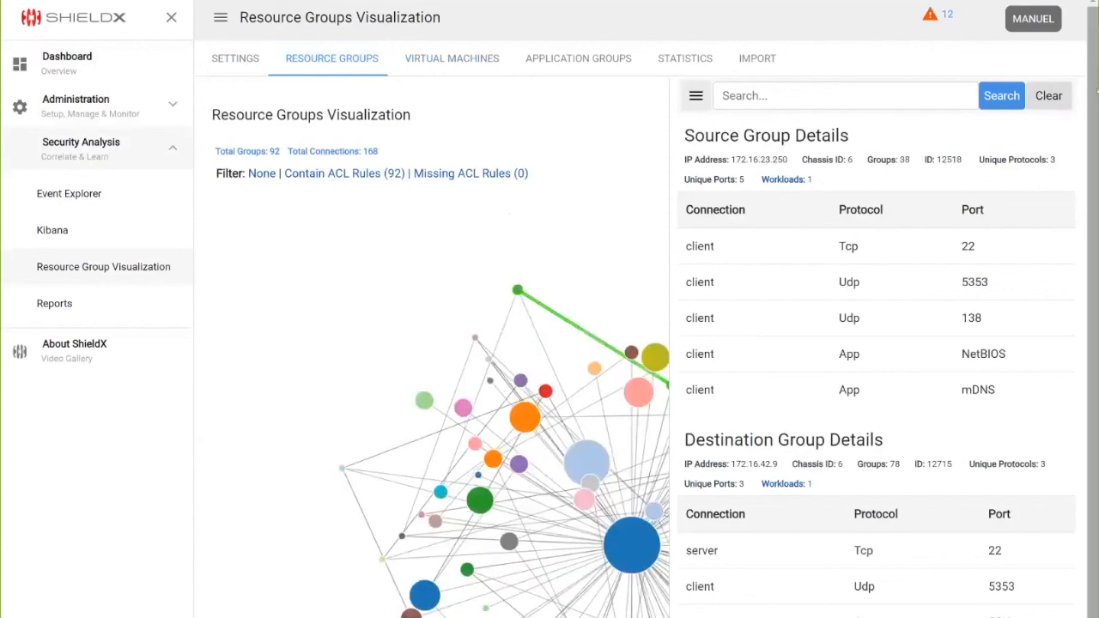
scroll(656, 312, down, 1)
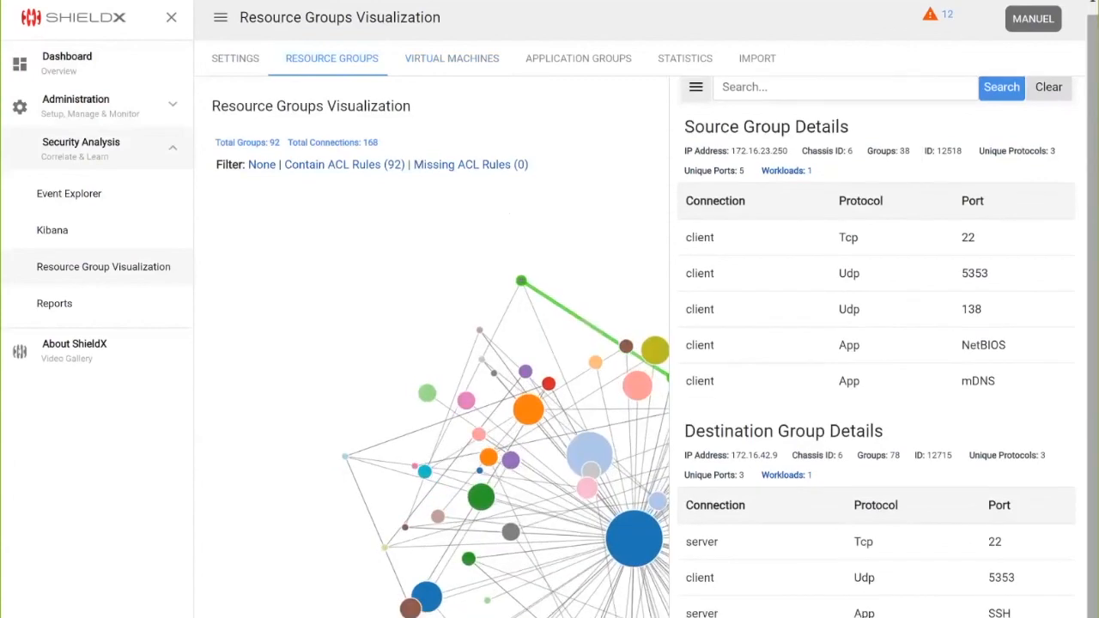
Step: Reduce the browser page zoom to 90%
key(alt+f)
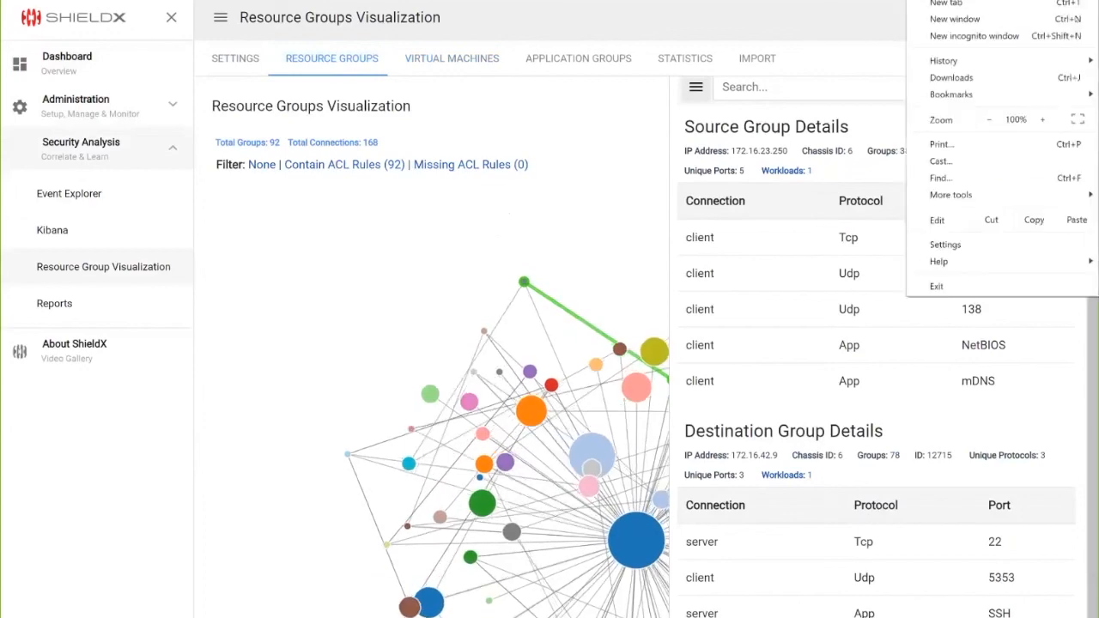
click(994, 129)
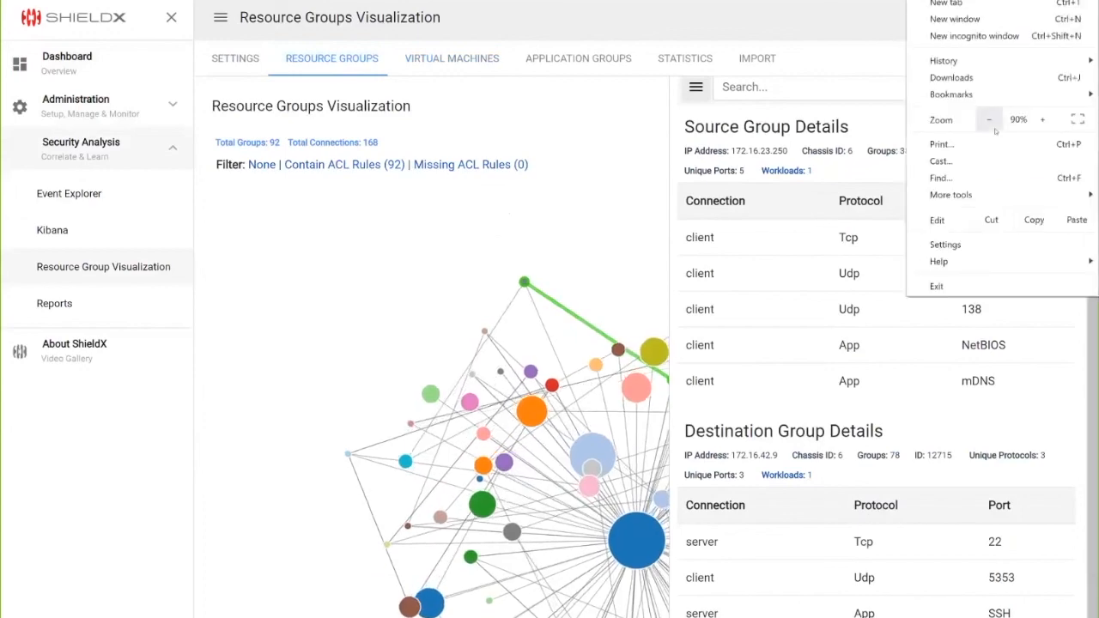
click(993, 124)
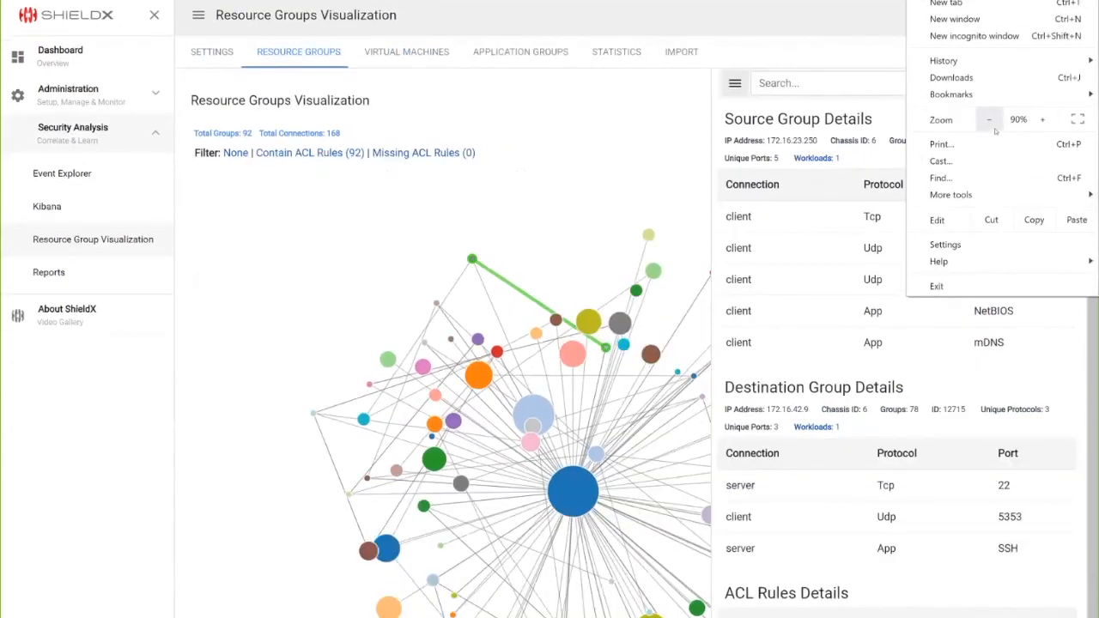